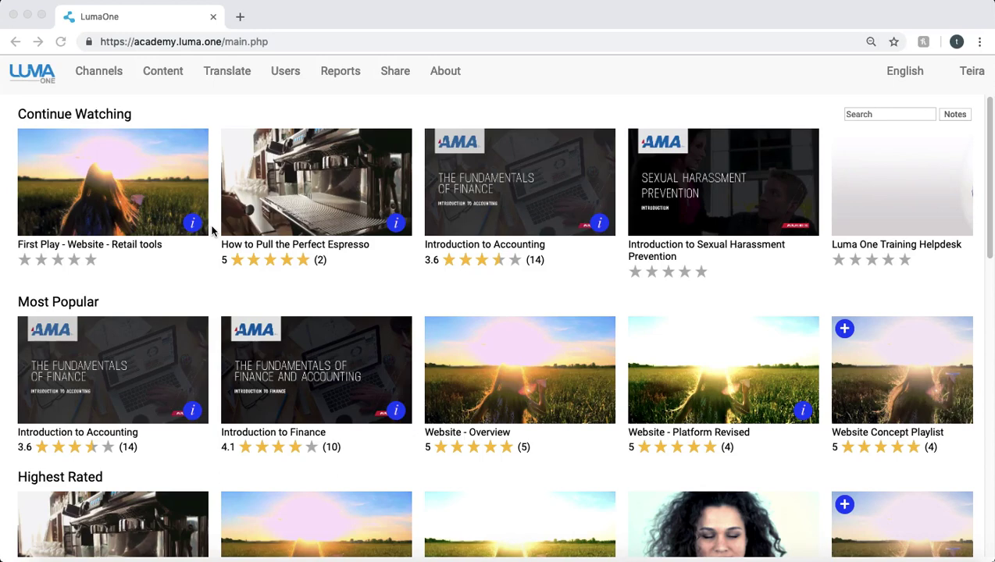
Open Content > Create/Edit to list the existing videos and tests
click(161, 73)
mouse_move(160, 72)
click(161, 99)
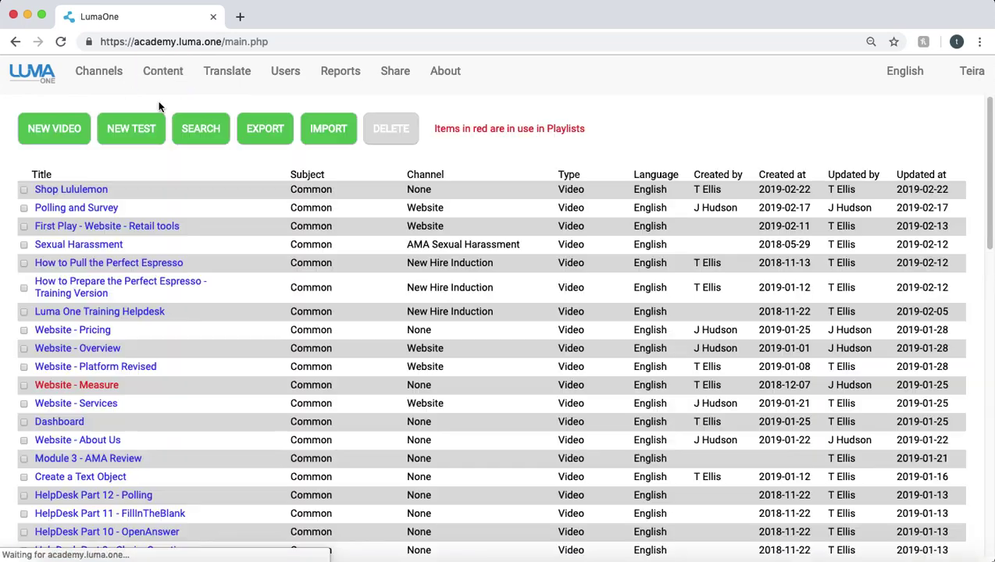
Create a new video titled 'Quick Tutorial' from the barista-prepares espresso MP4 and save it
click(61, 129)
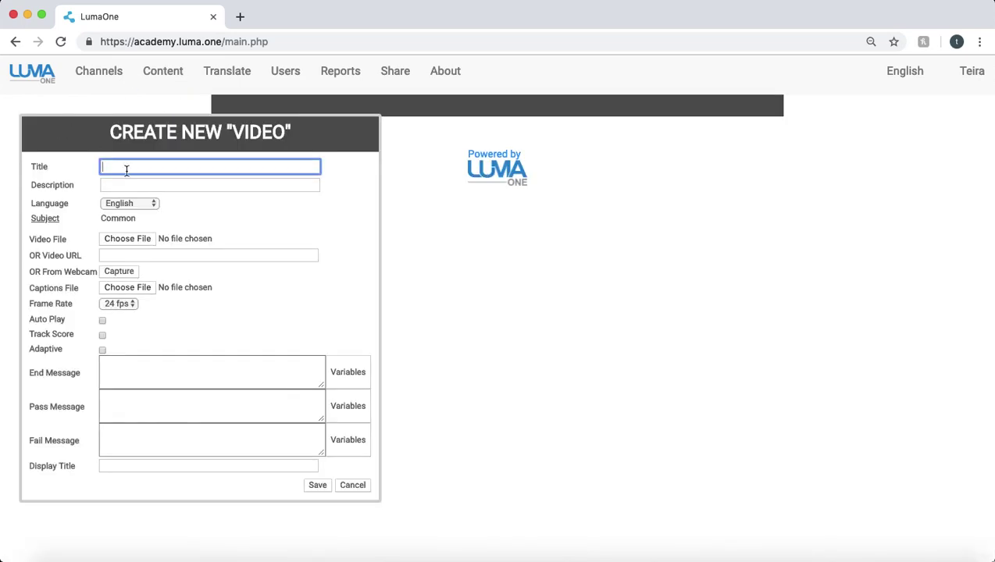
text(Quick Tutorial)
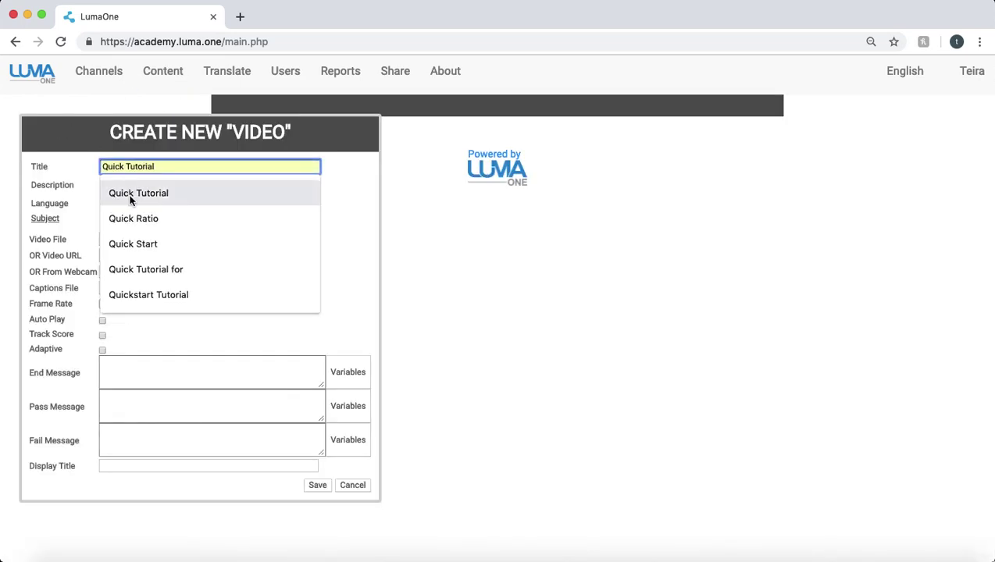
click(129, 194)
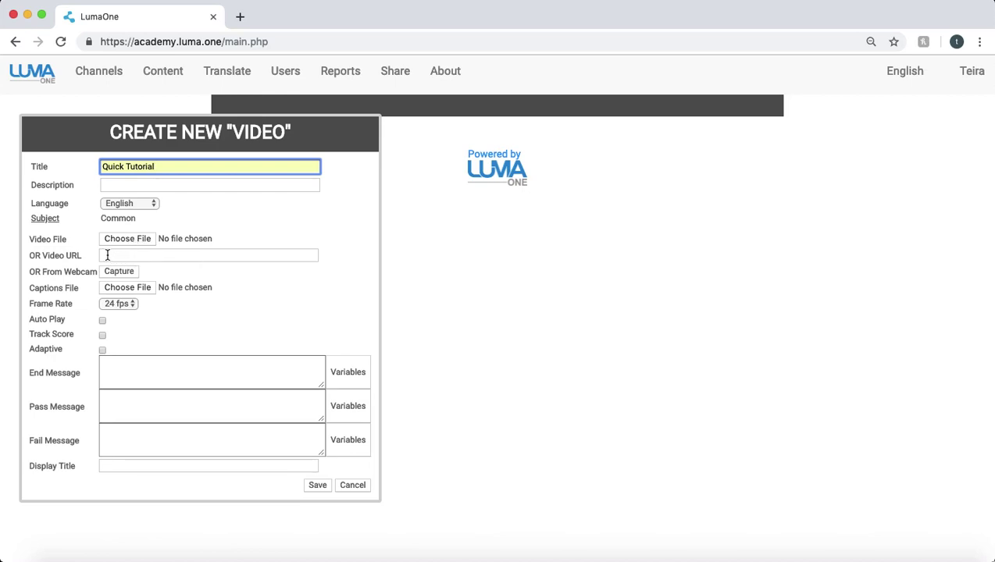
click(125, 240)
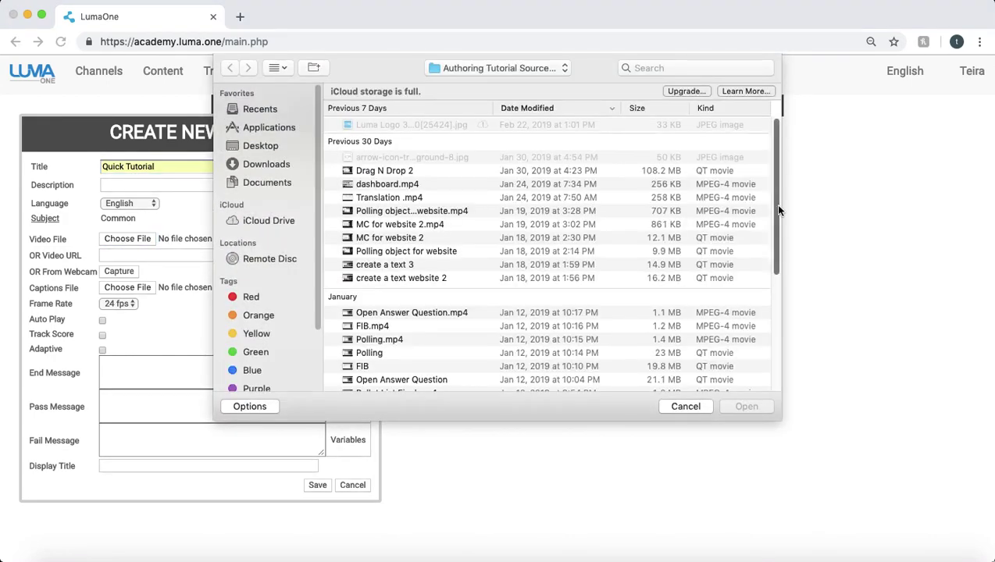
drag(774, 204, 775, 351)
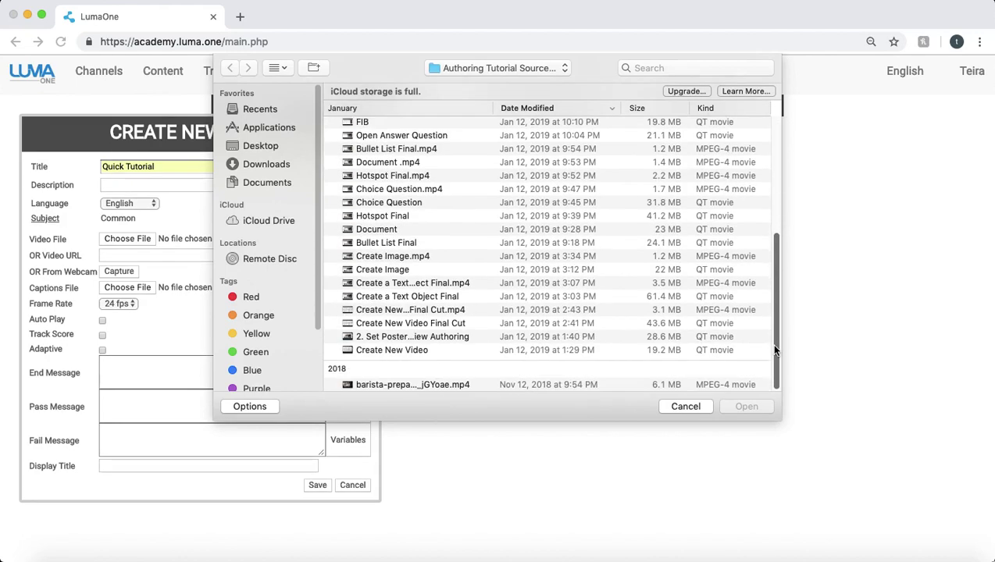
click(364, 384)
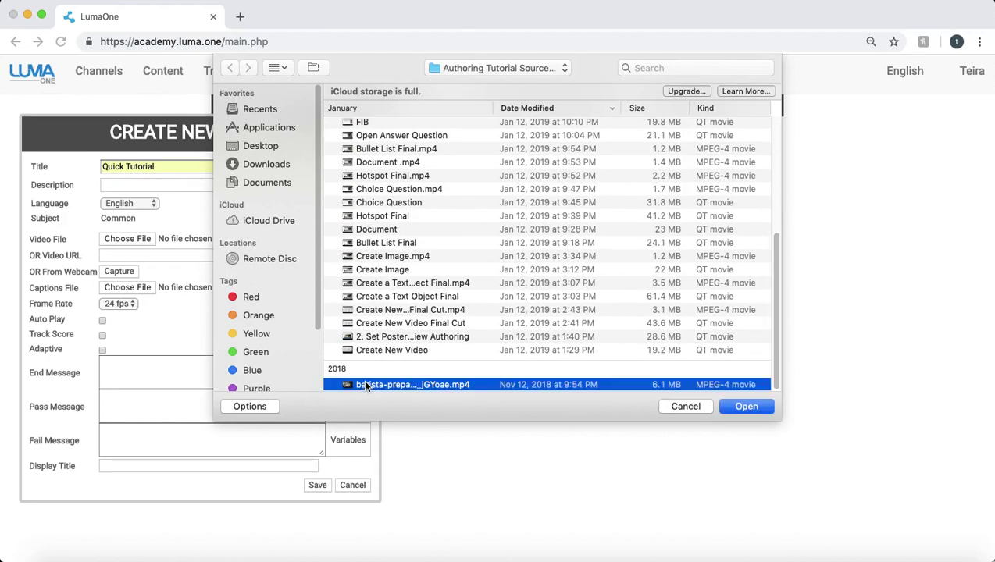
click(747, 405)
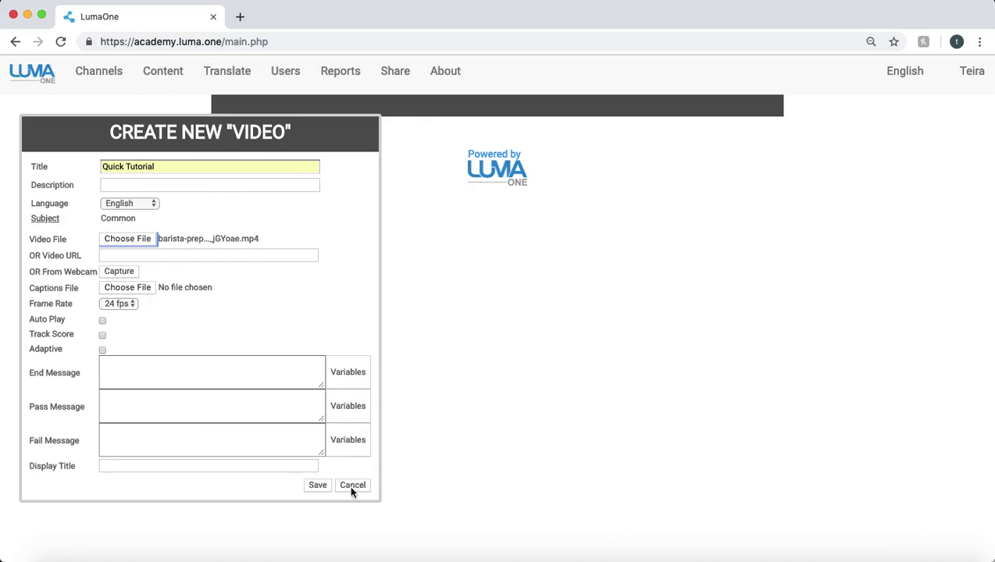
click(317, 485)
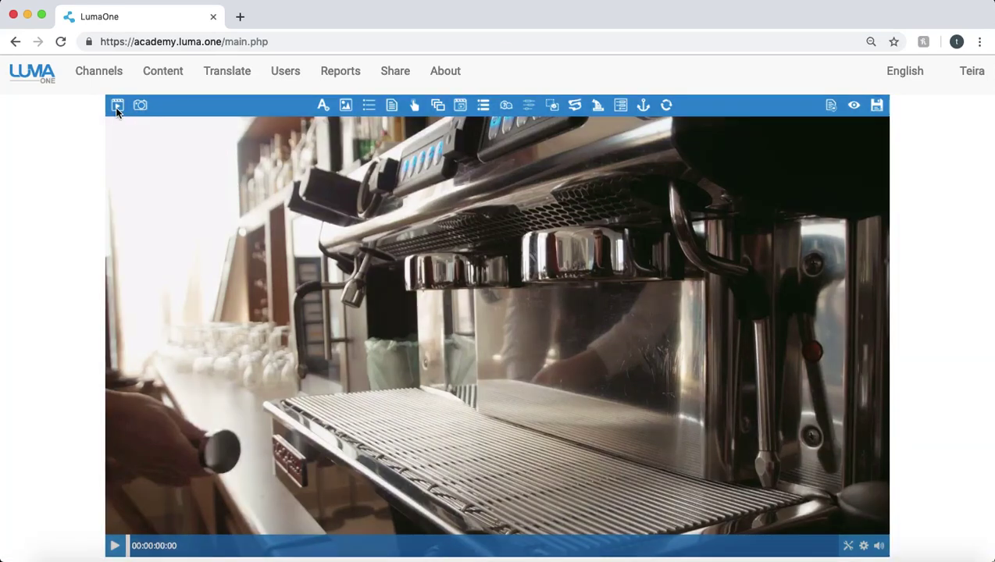
Review the Quick Tutorial video's properties and close them unchanged
click(115, 106)
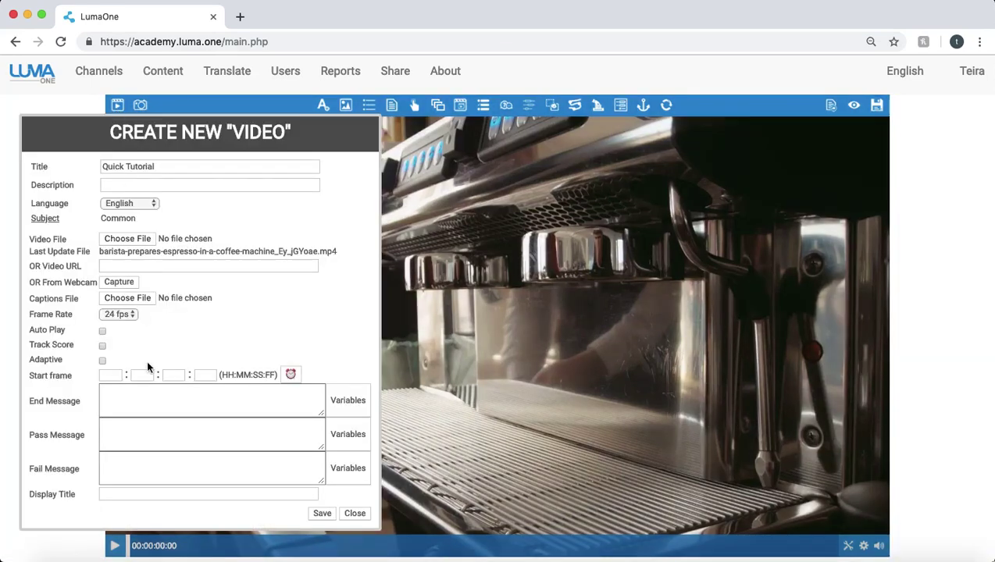
click(354, 515)
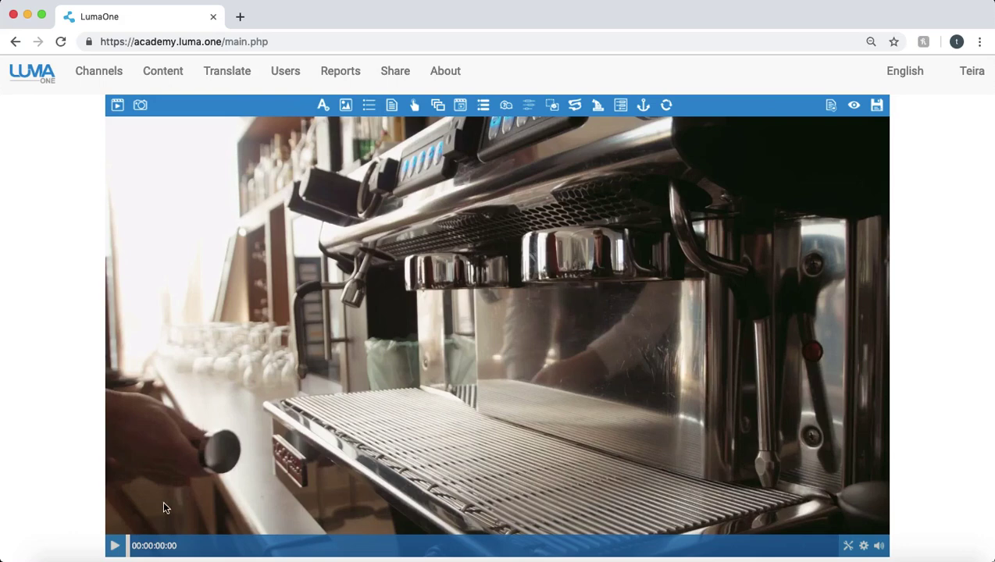
Add an image overlay that doesn't pause the video and ends at 26 seconds
click(347, 110)
drag(273, 128, 303, 133)
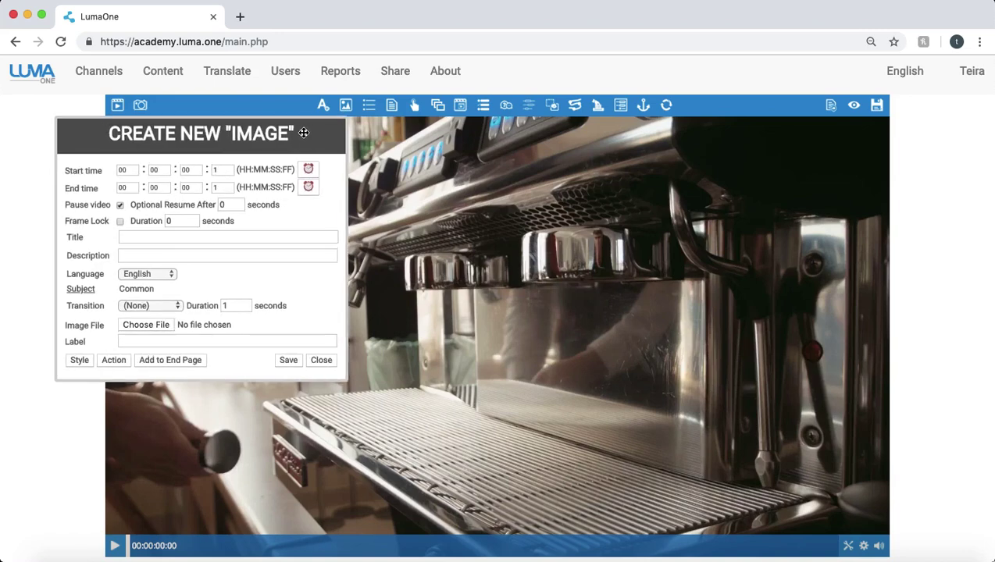
click(121, 205)
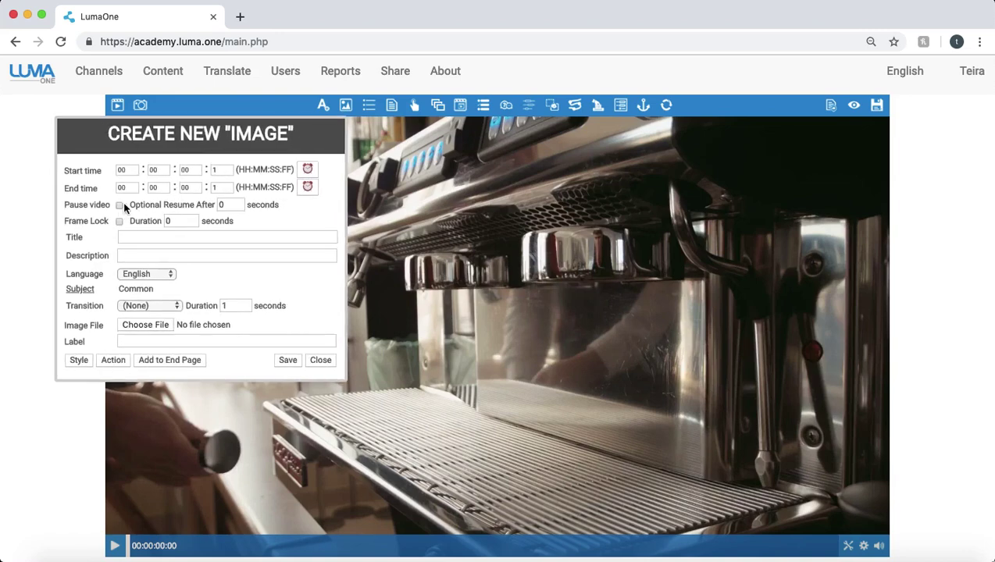
click(198, 189)
drag(197, 189, 196, 189)
Enter 'Luma One Logo' as both the image's title and description
click(135, 235)
text(Luma One Logo)
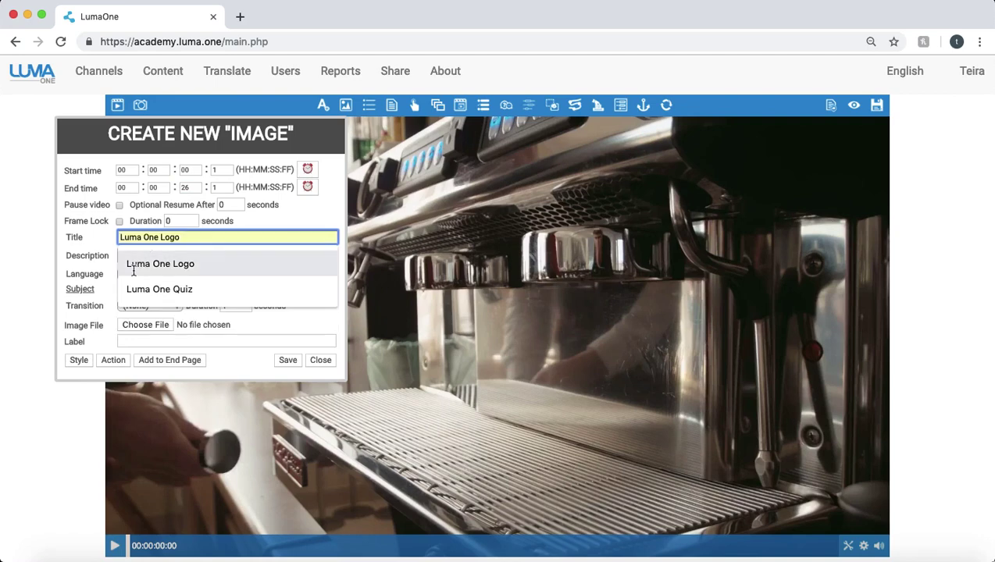
click(133, 266)
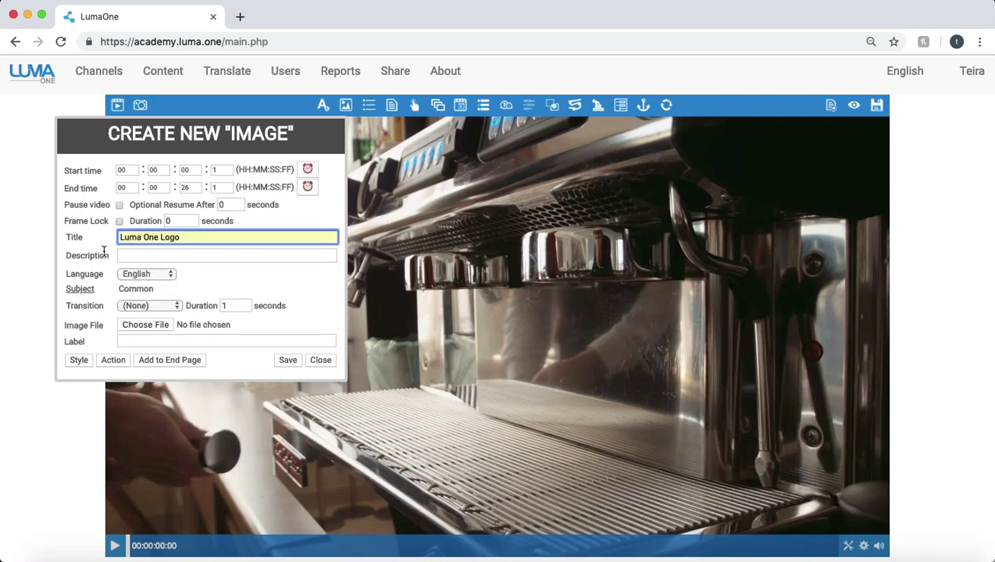
click(139, 258)
text(Luma One Logo)
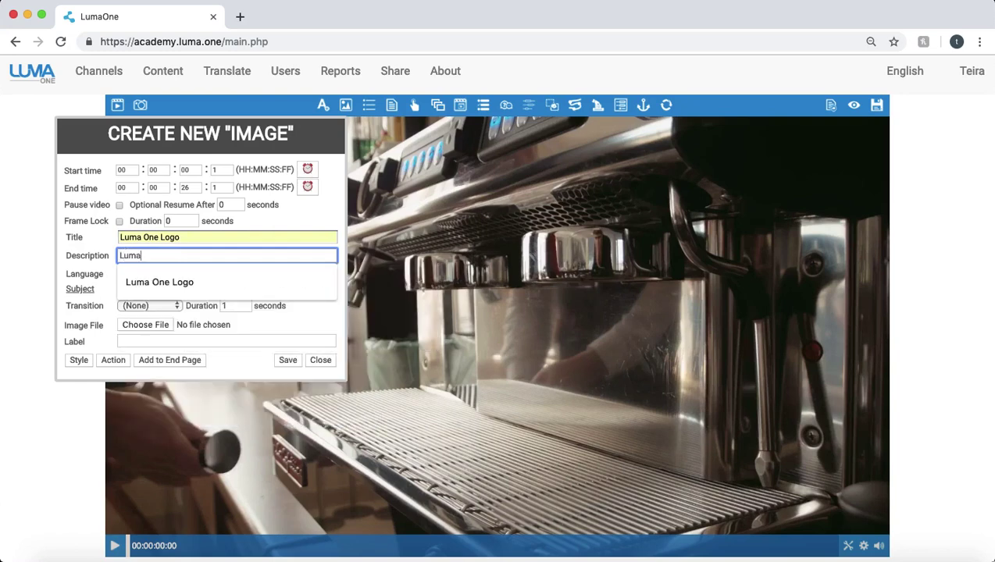
click(138, 288)
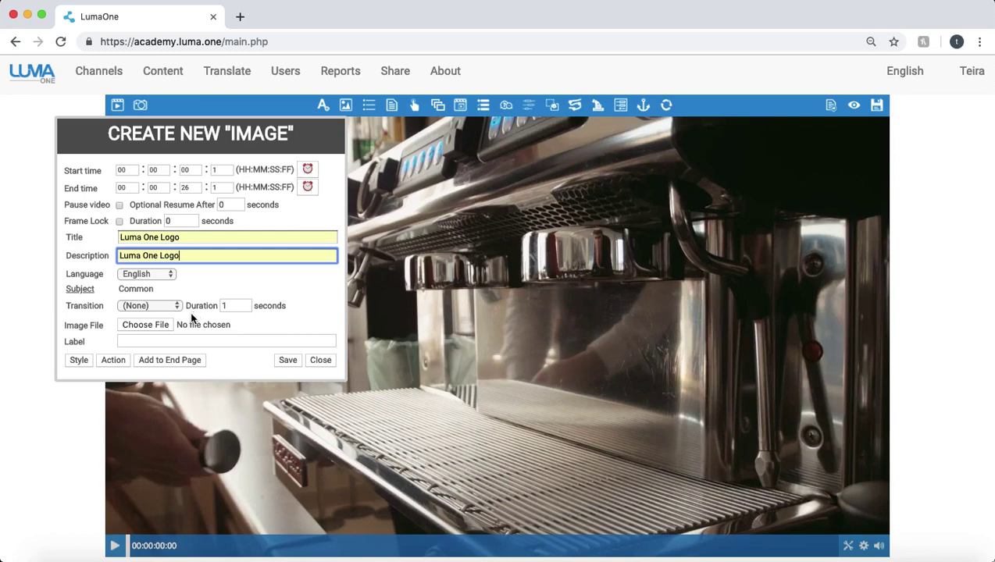
Attach the Luma Logo JPG, save the overlay, and shrink it to a small top-left square
click(150, 325)
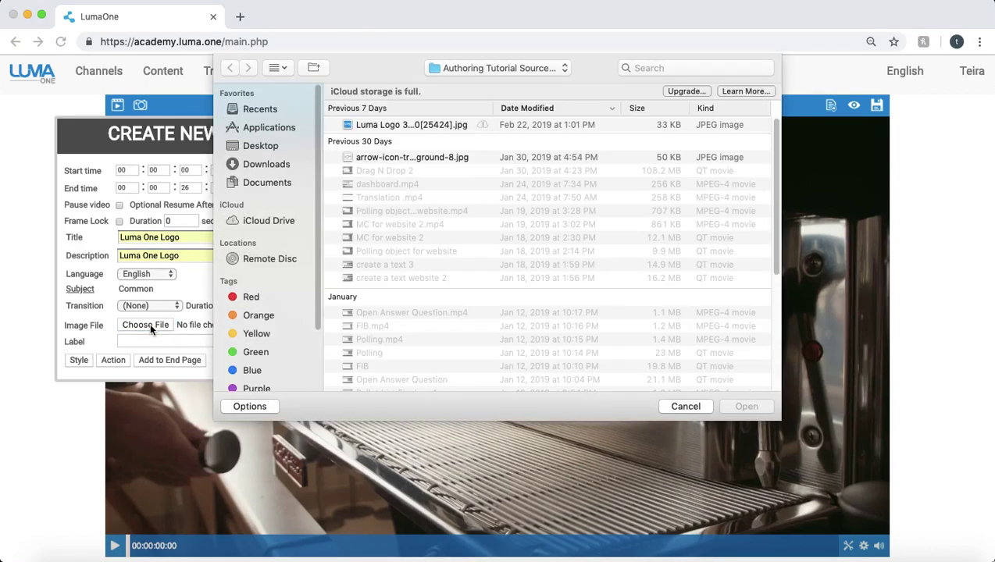
click(442, 126)
click(744, 406)
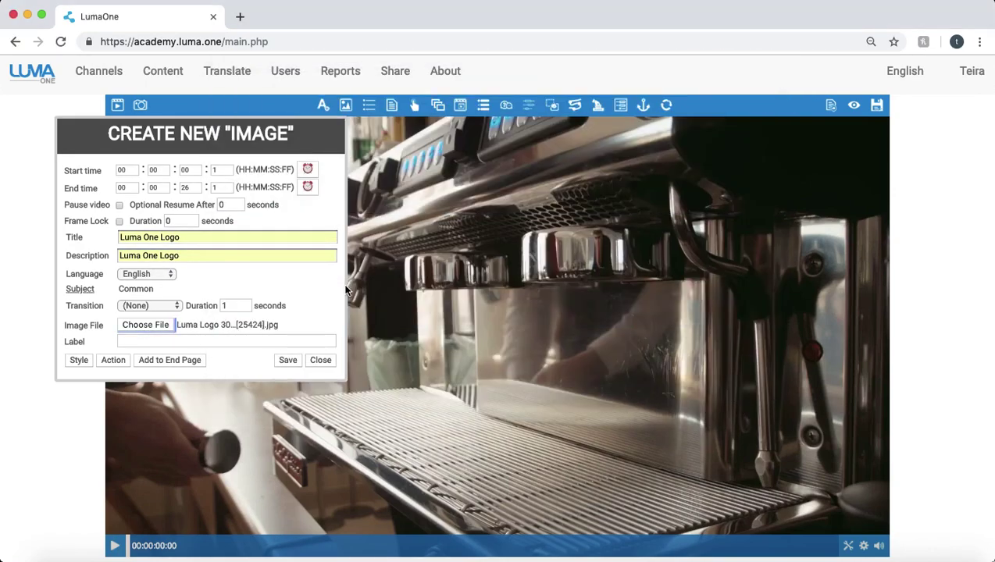
click(286, 359)
click(319, 360)
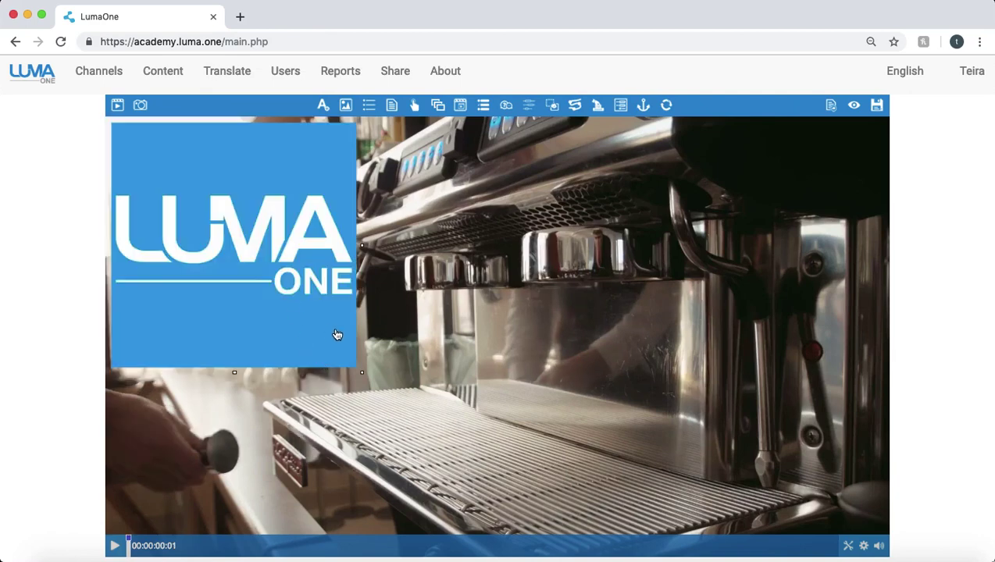
drag(363, 373, 166, 191)
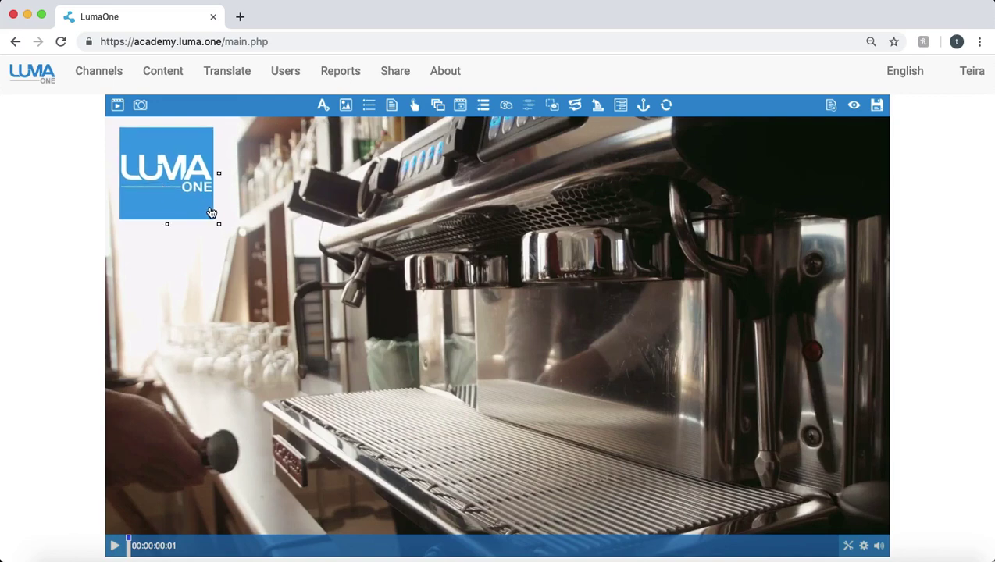
Set the logo's entrance transition to From Right with a 2-second duration
double_click(181, 195)
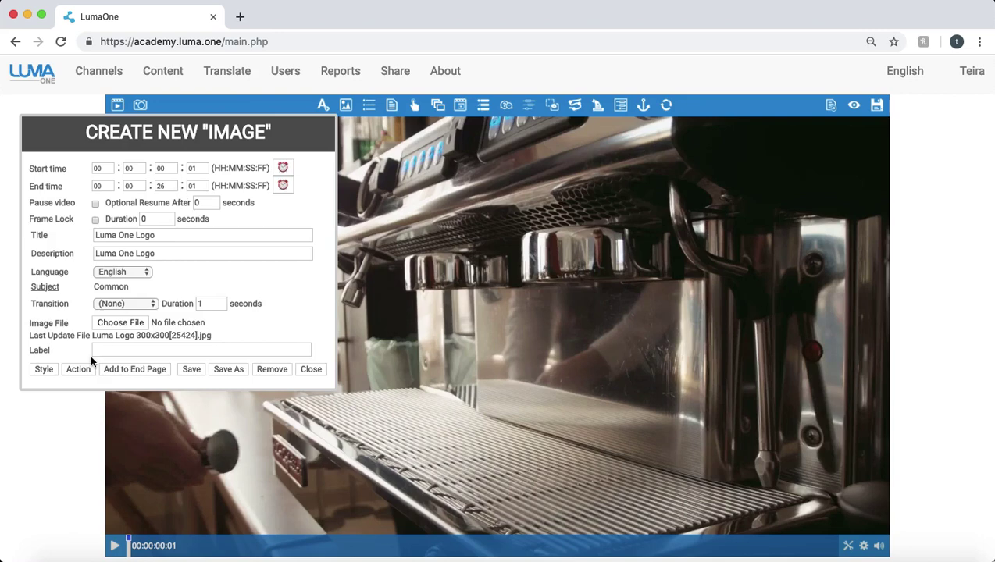
click(123, 303)
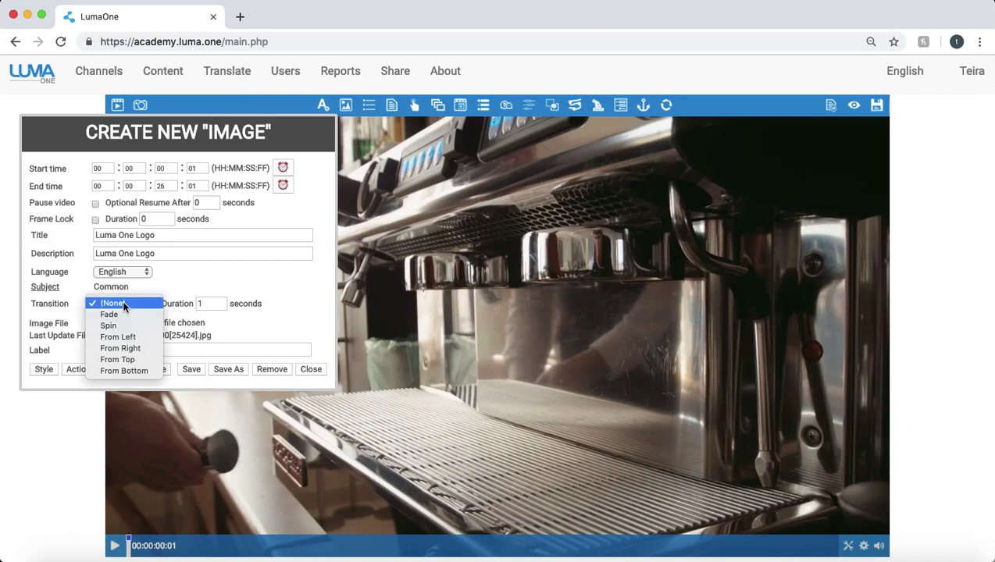
click(135, 349)
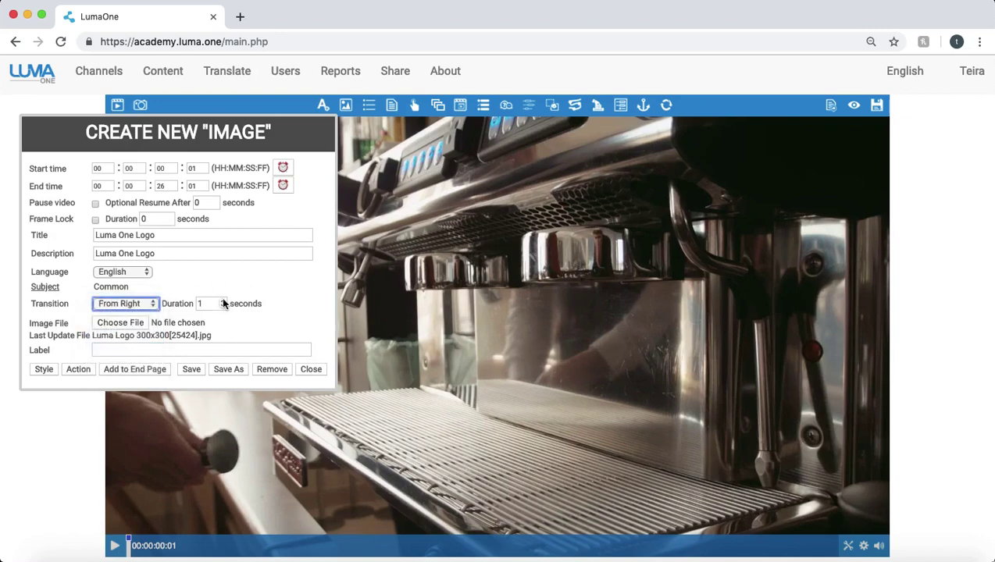
click(222, 302)
click(223, 301)
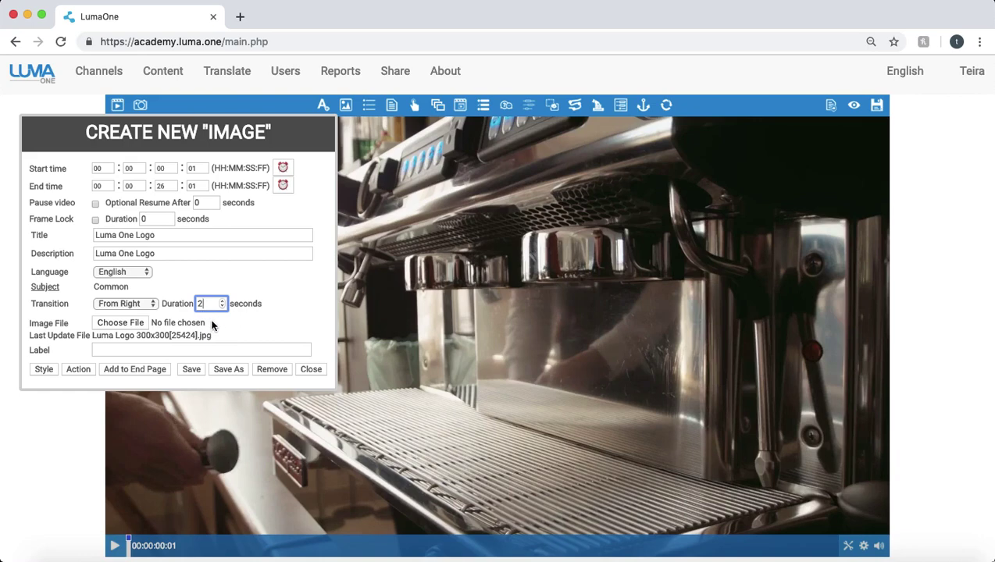
click(80, 369)
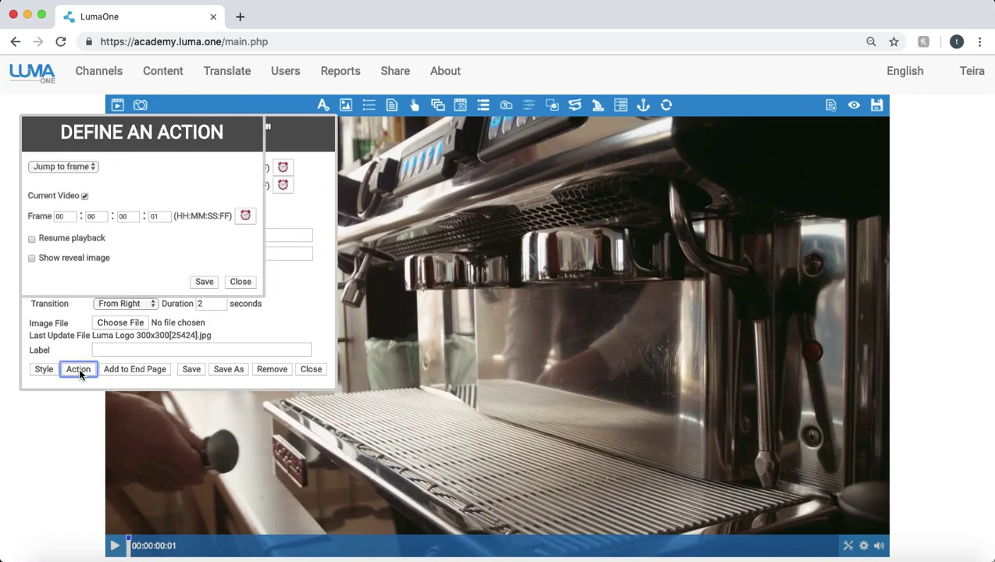
Give the logo a Launch URL action pointing to 'Htpps://luma.one' and save it
click(75, 168)
click(157, 184)
click(76, 167)
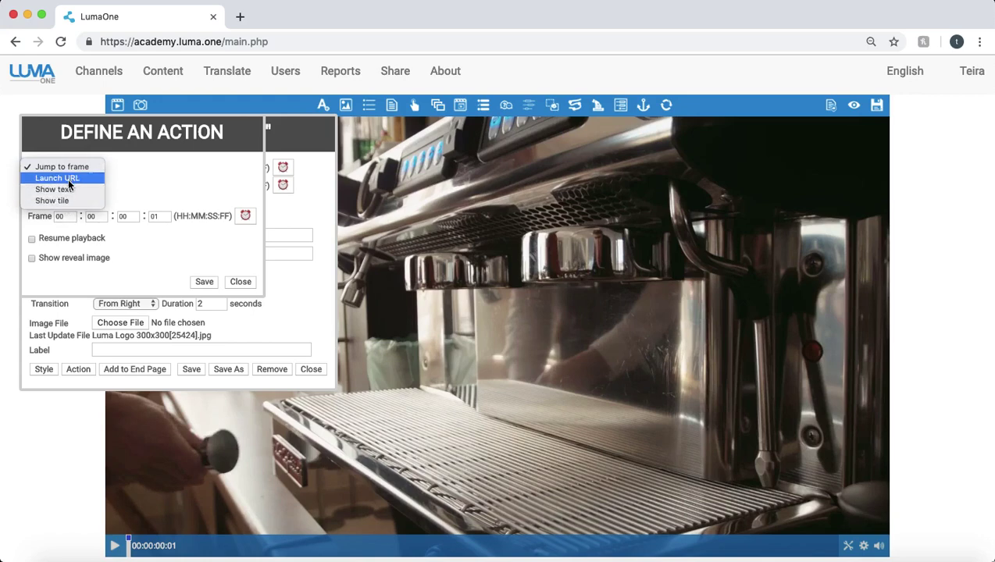
click(68, 179)
click(49, 196)
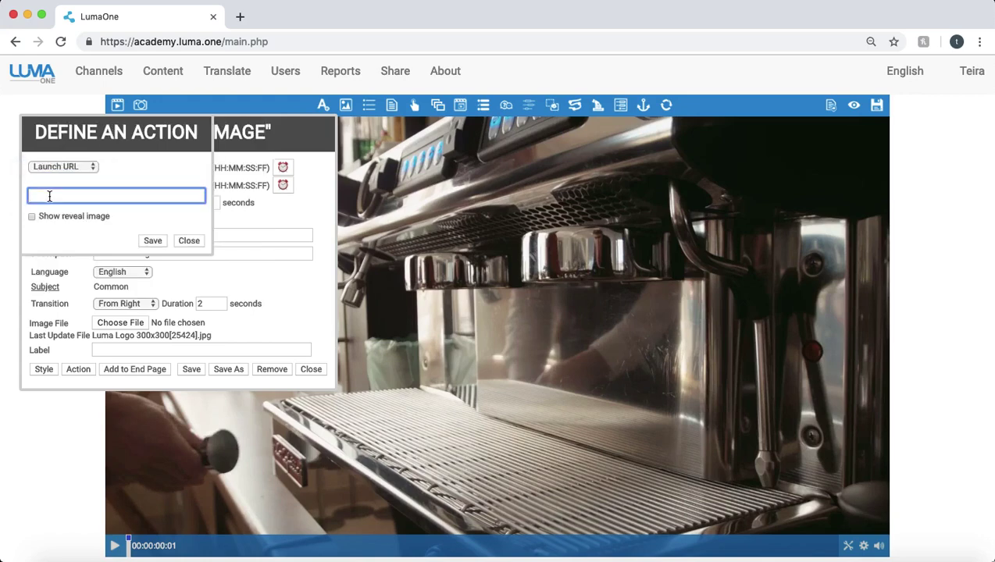
text(H)
text(tpp)
text(s)
text(://lum)
text(a.one)
click(149, 238)
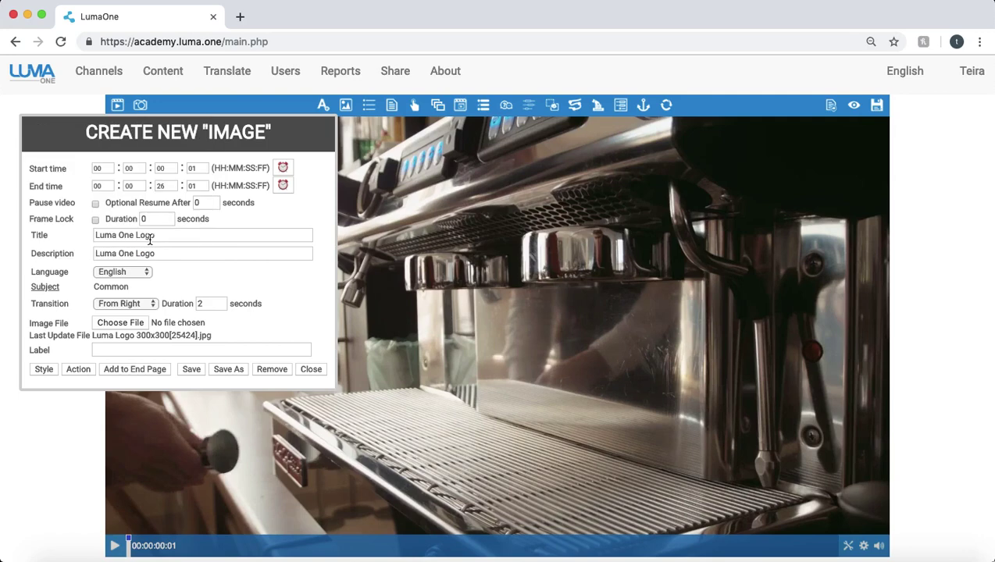
Save and close the logo image overlay
click(184, 369)
click(349, 365)
click(324, 368)
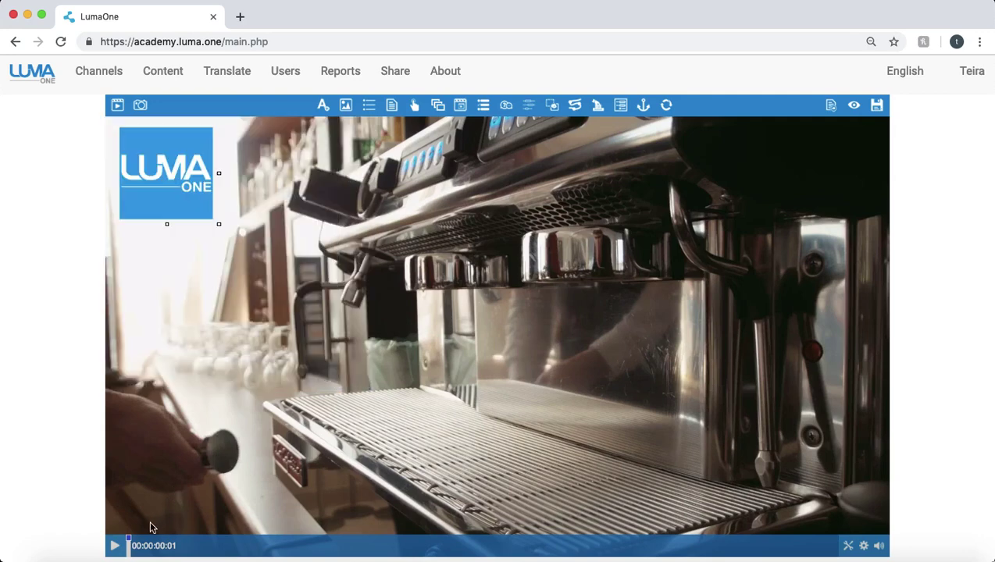
Preview the video with the logo, pause at 00:00:06:20, and start a text object there
click(115, 547)
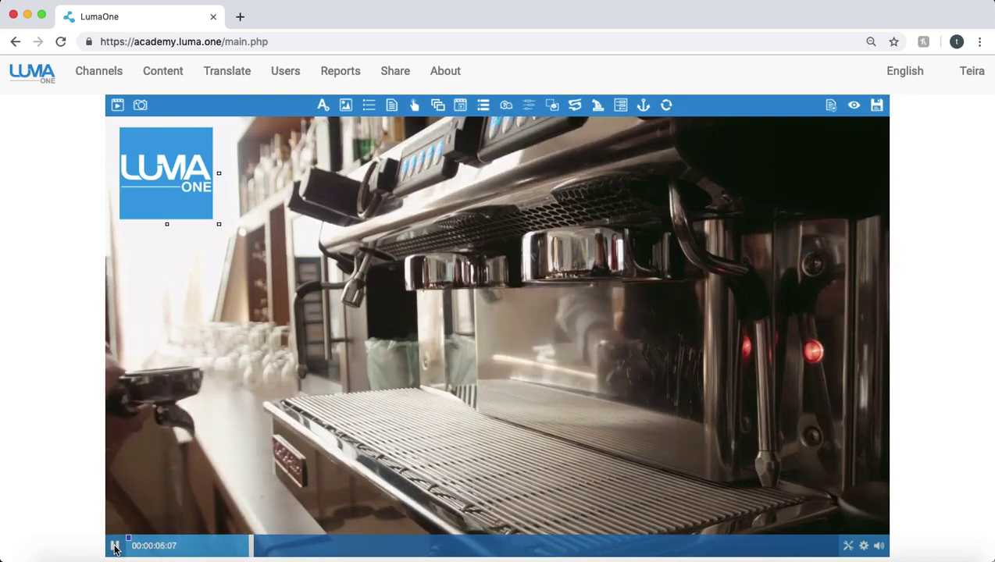
click(114, 548)
click(324, 106)
Set the text object to end at 00:00:11:20 without pausing the video
drag(299, 133, 419, 154)
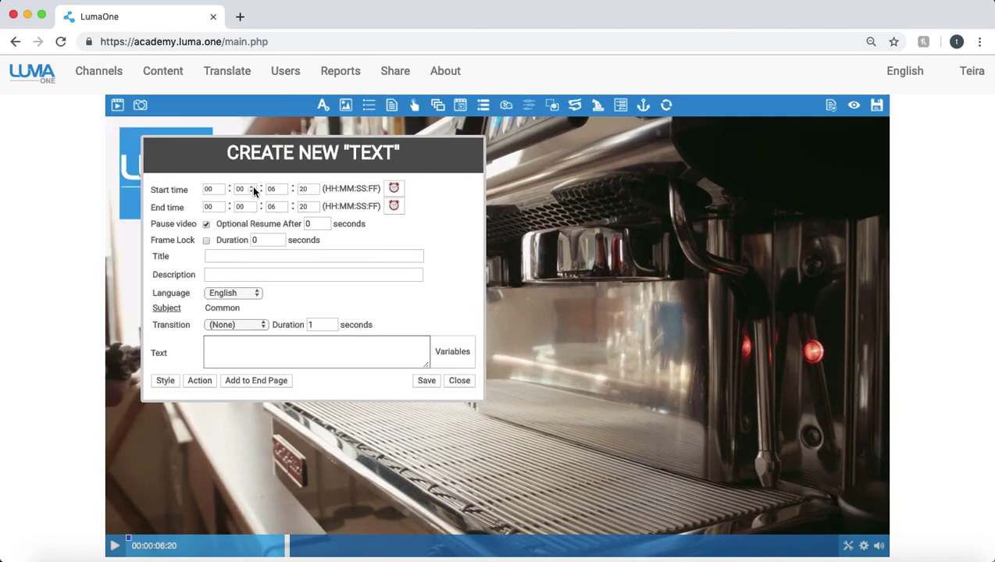
click(283, 204)
click(283, 205)
click(284, 204)
Enter 'Quick Tutorial' as both the text object's title and displayed text
click(217, 255)
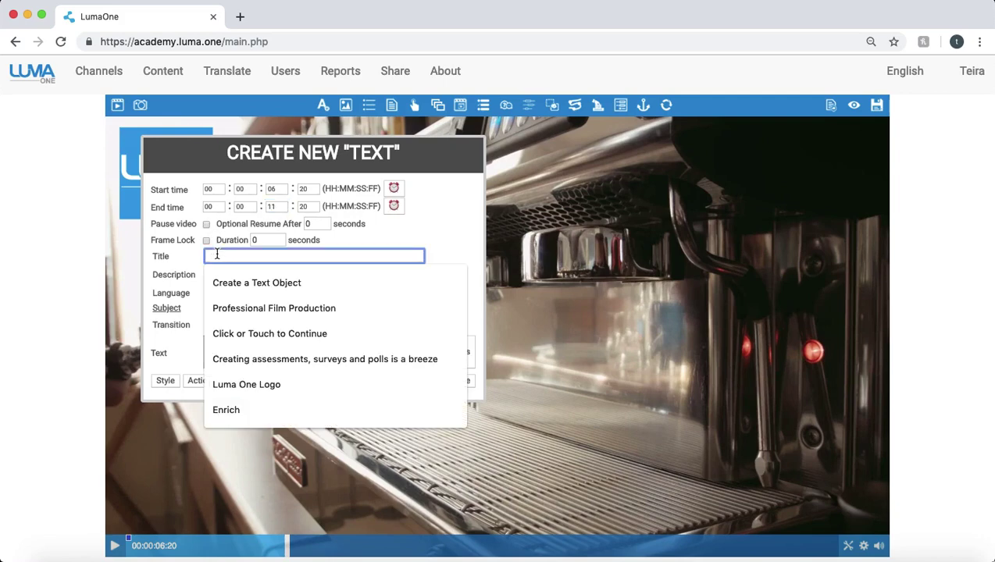
text(Quick Tutorial)
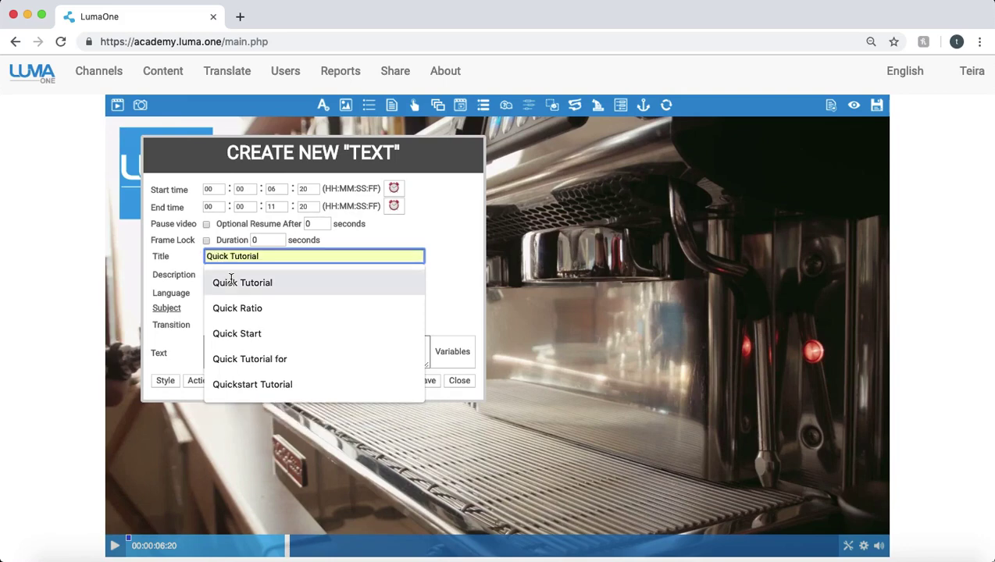
click(231, 281)
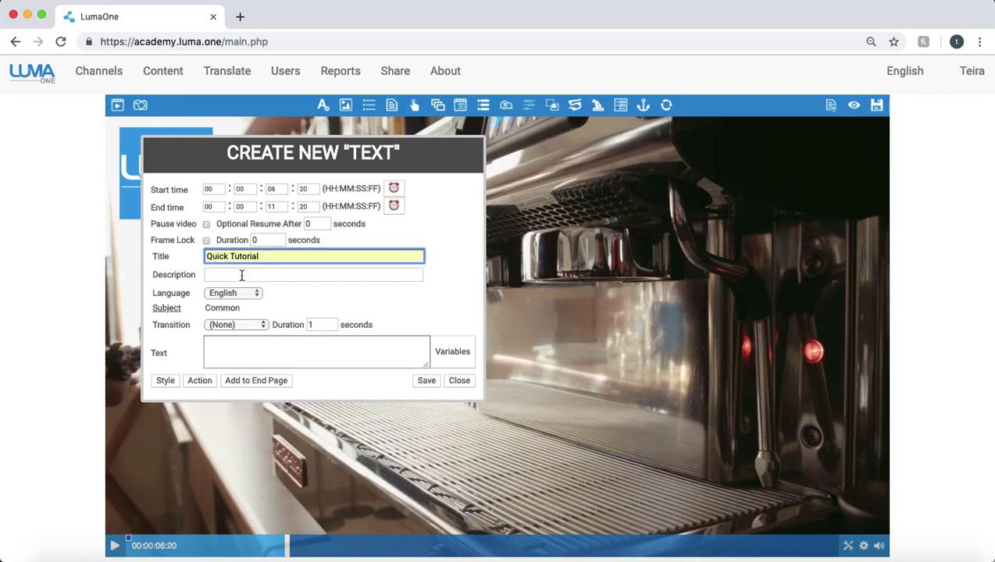
click(154, 256)
key(super+c)
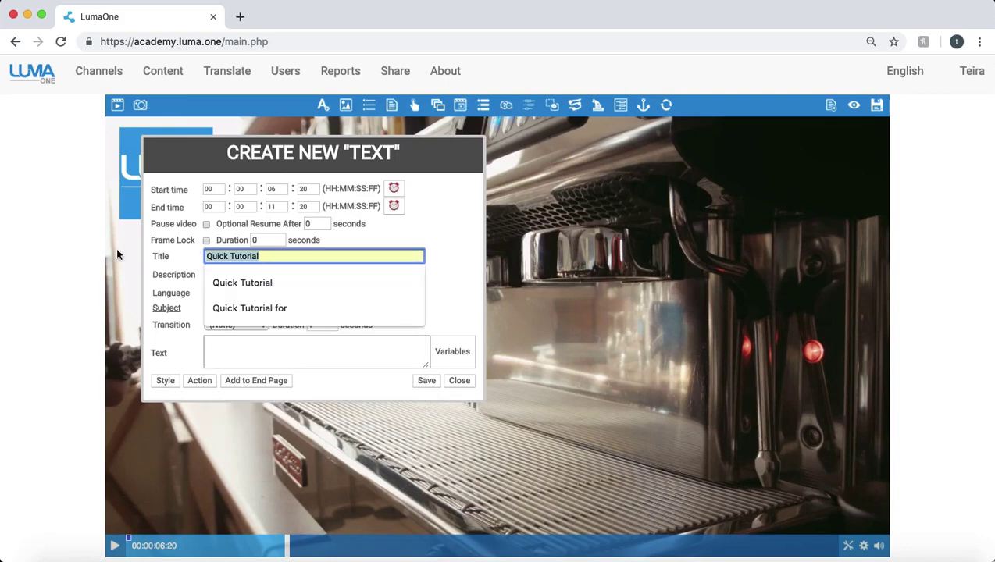
click(171, 291)
click(220, 356)
key(super+v)
click(333, 379)
click(213, 356)
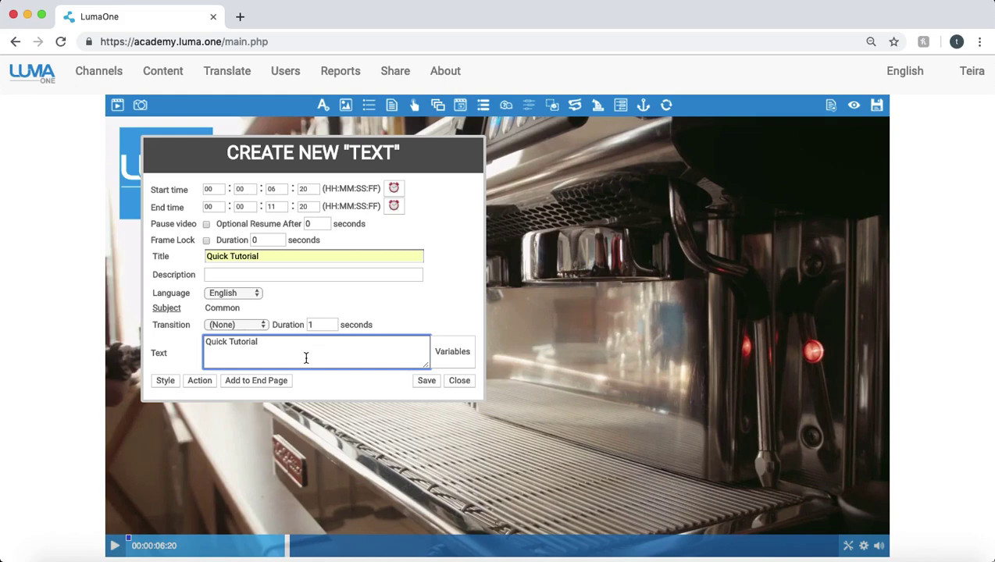
Set the text style's font to Quicksand at size 30
click(164, 380)
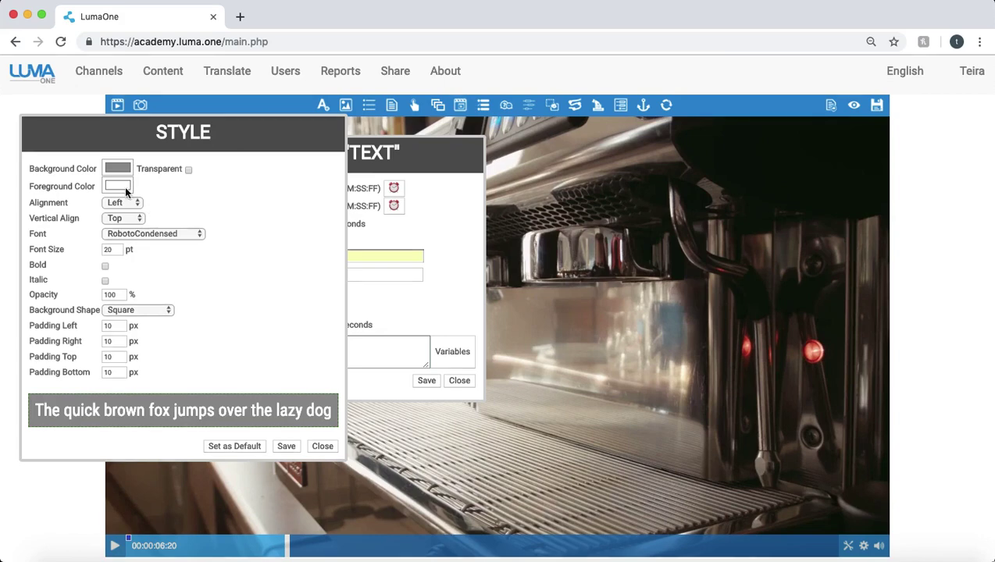
click(145, 233)
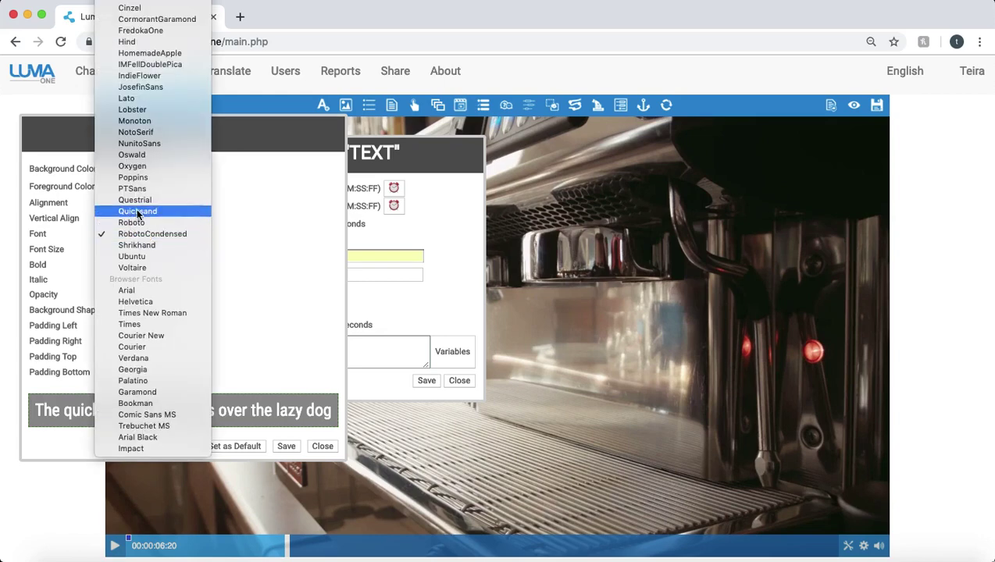
click(135, 212)
double_click(110, 249)
text(26)
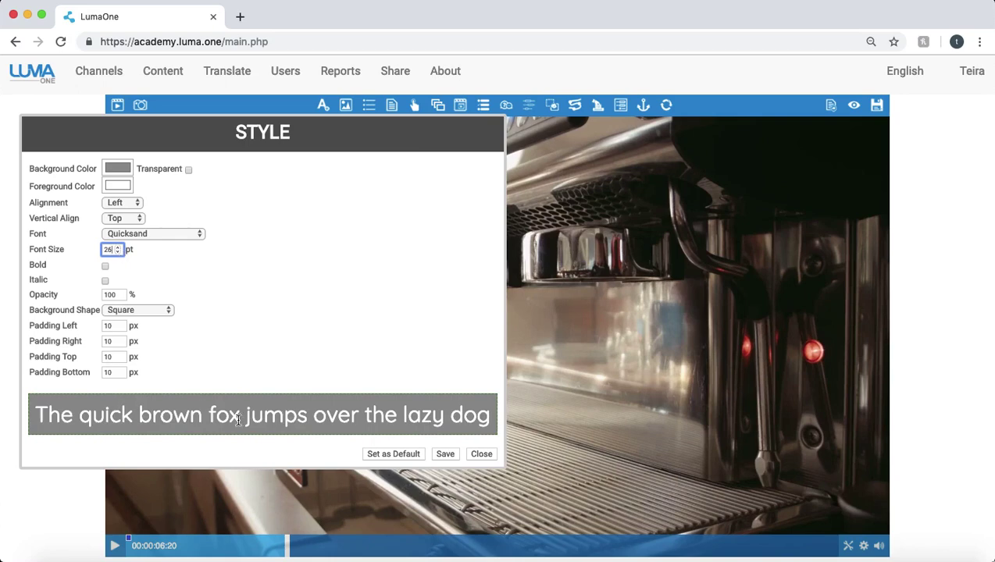
drag(138, 415, 174, 414)
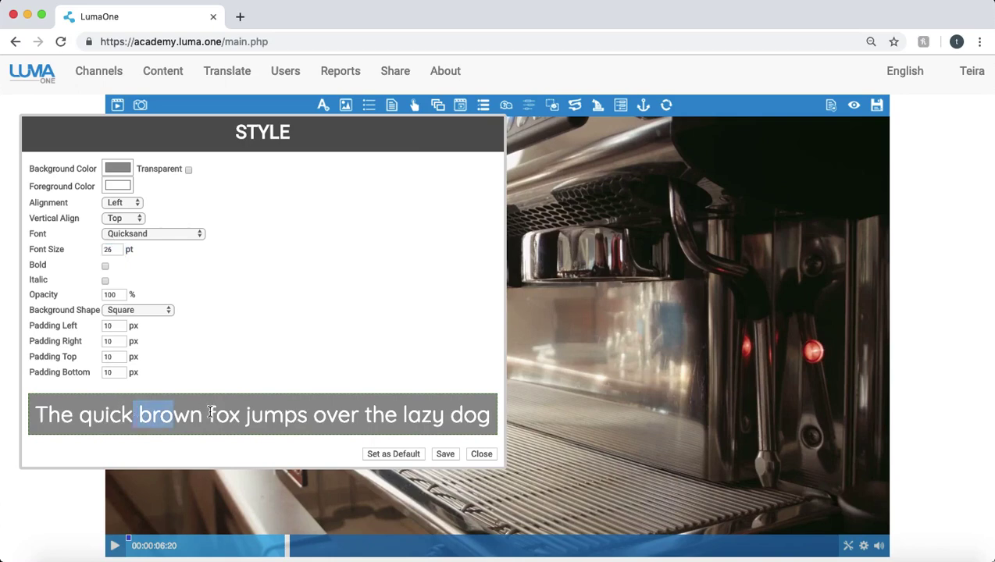
click(117, 247)
click(265, 302)
Set the text opacity to 70% and save the style
double_click(115, 294)
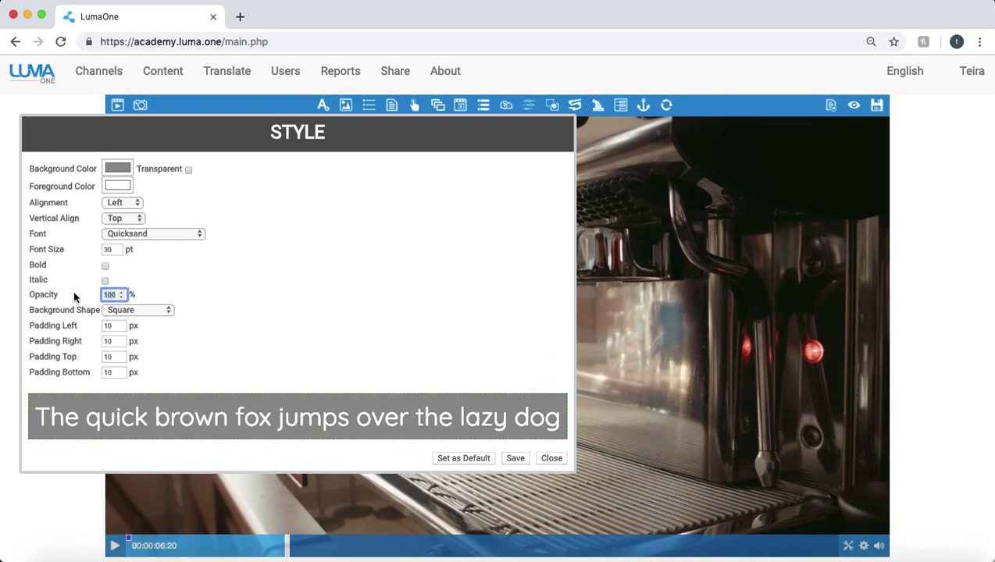
text(70)
click(330, 335)
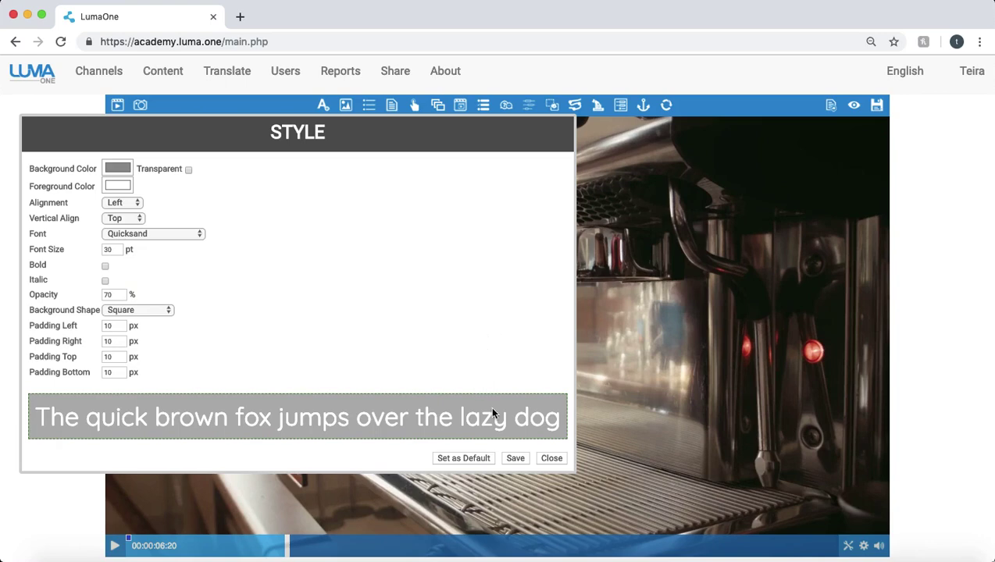
click(515, 458)
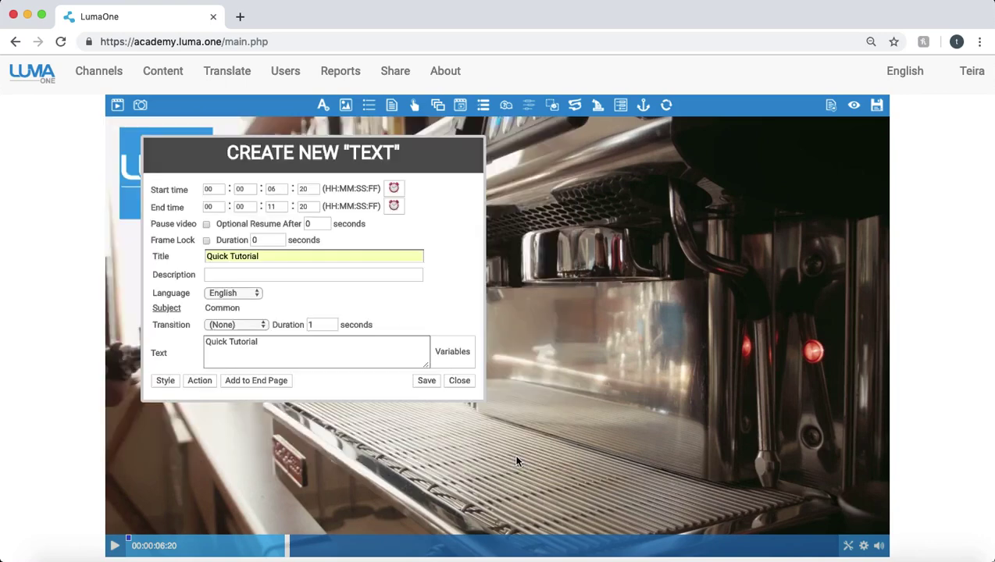
Save the Quick Tutorial text object and move it to the centre of the video
click(427, 381)
click(460, 380)
drag(260, 158, 547, 345)
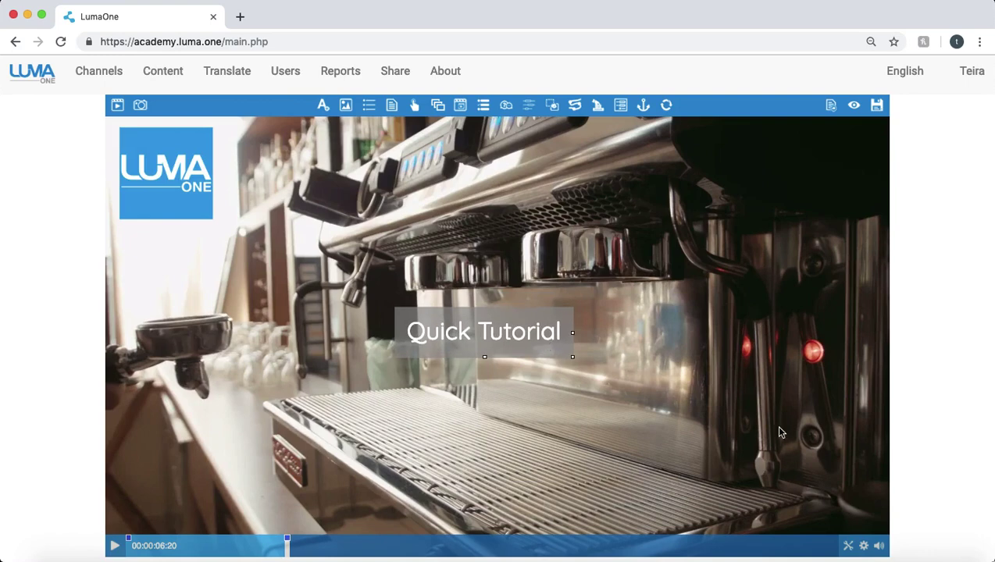
Set the player grid resolution to 40, snap the Quick Tutorial box onto it, and save
click(863, 545)
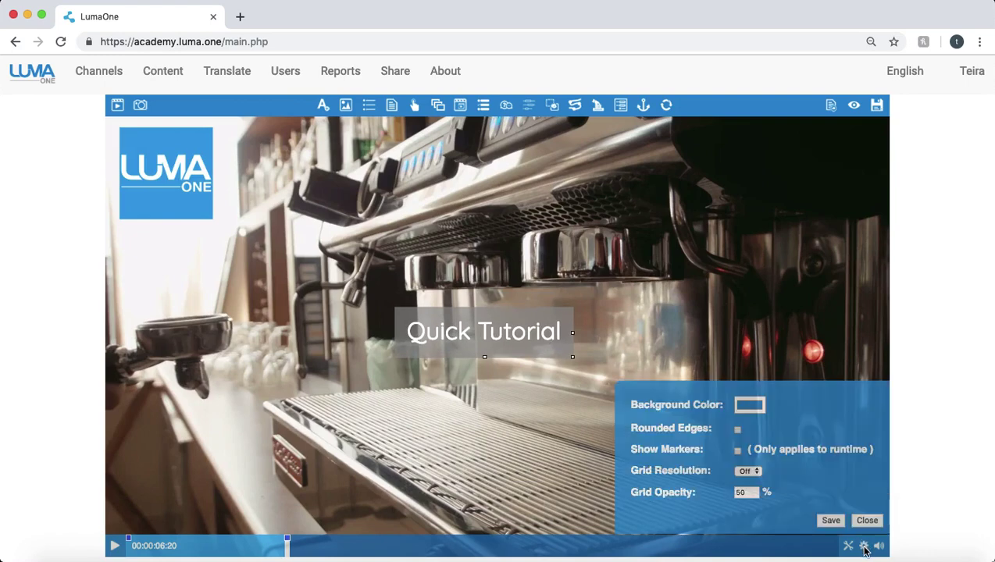
click(746, 471)
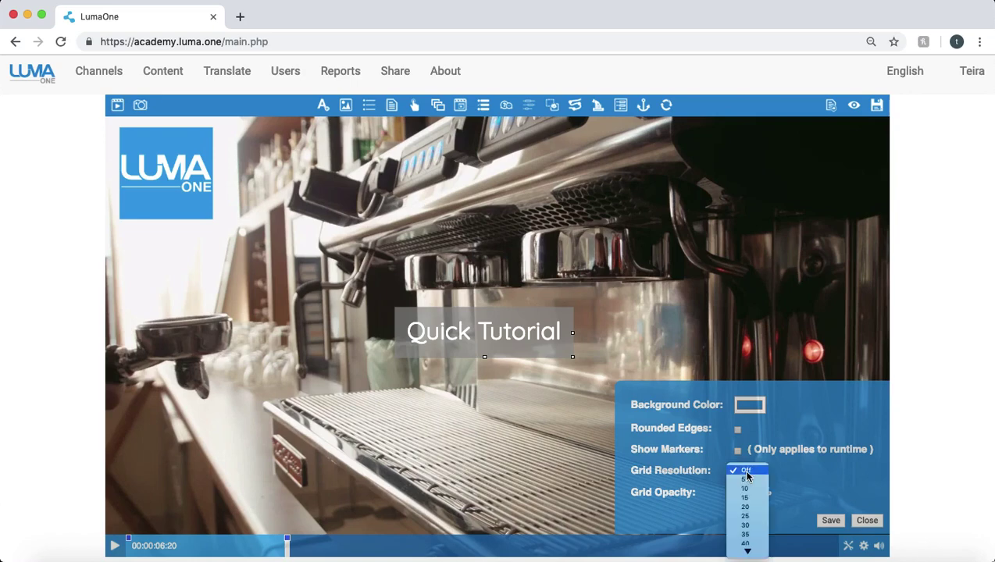
click(746, 545)
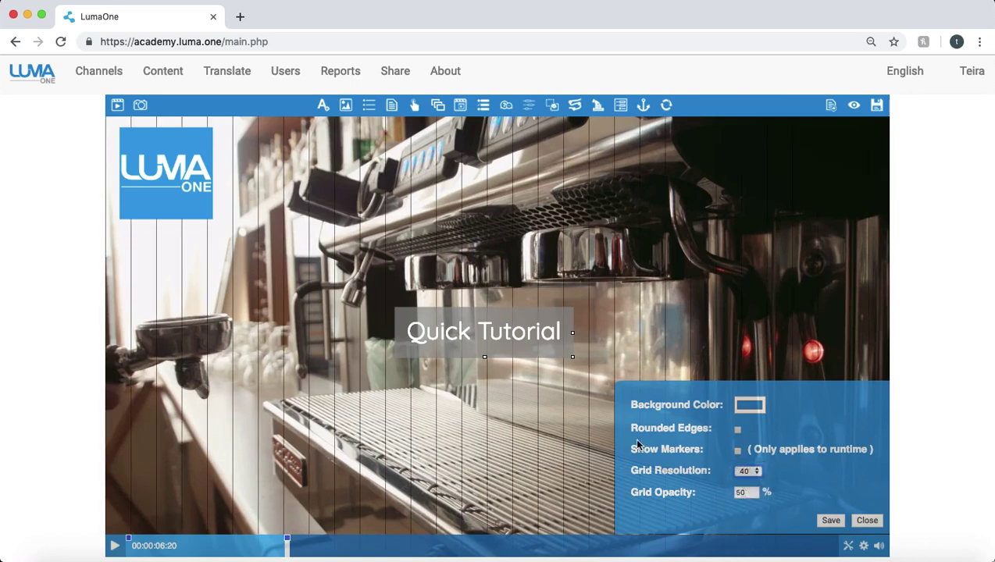
mouse_move(480, 346)
mouse_down()
mouse_move(469, 307)
mouse_move(463, 346)
mouse_move(442, 345)
mouse_move(478, 344)
mouse_move(455, 335)
mouse_move(466, 349)
mouse_up()
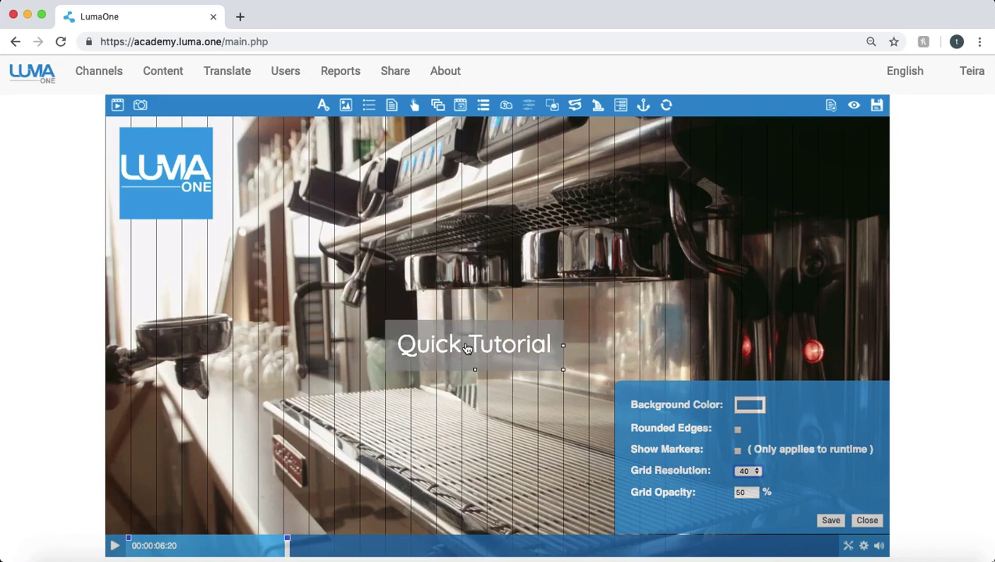
click(830, 521)
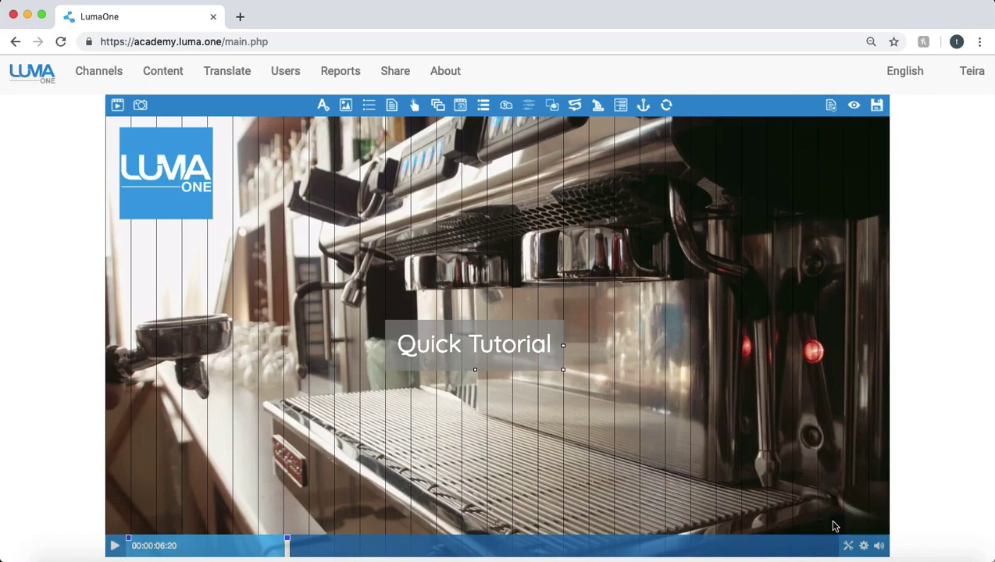
Play the video, jump ahead, and pause at 00:00:18:02 as the coffee pours
click(114, 546)
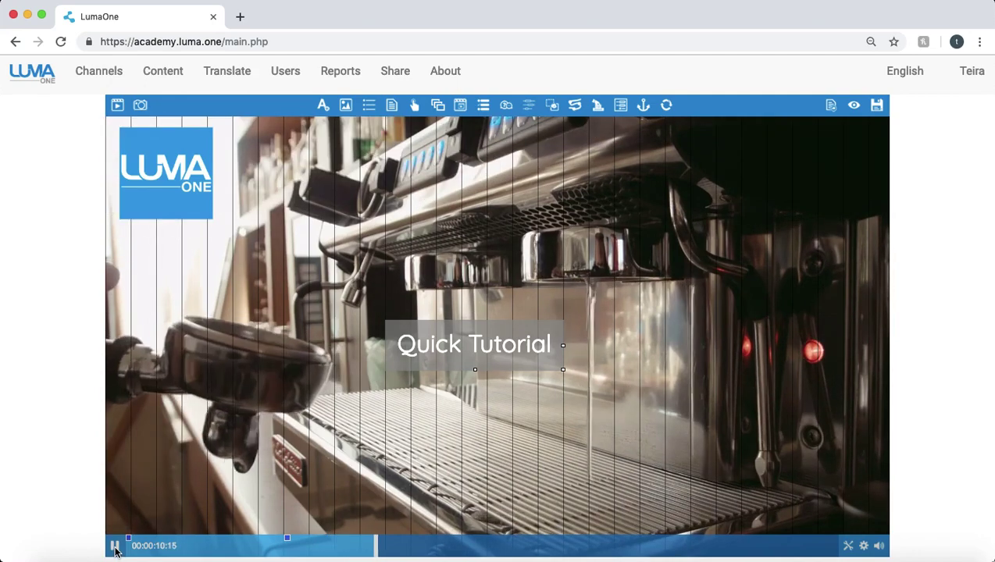
click(519, 546)
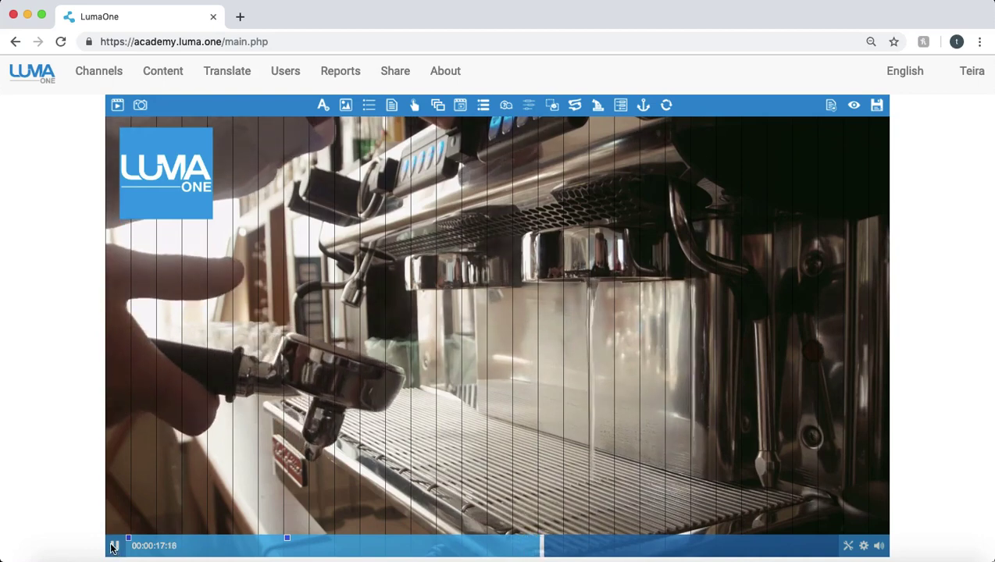
click(113, 544)
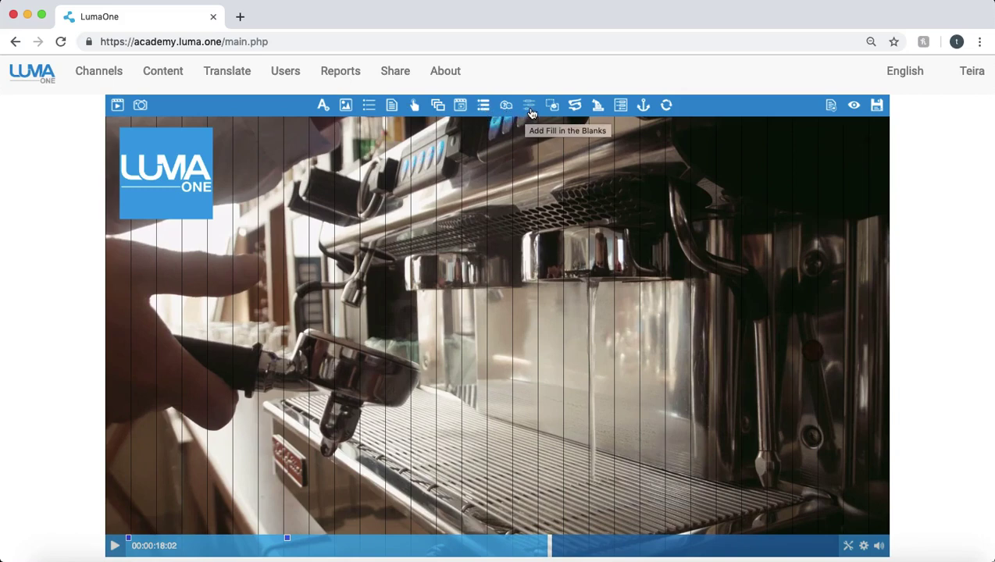
Add a polling question titled 'Do you like coffee' and paste that title into the Question Stem
click(597, 106)
drag(222, 134, 431, 134)
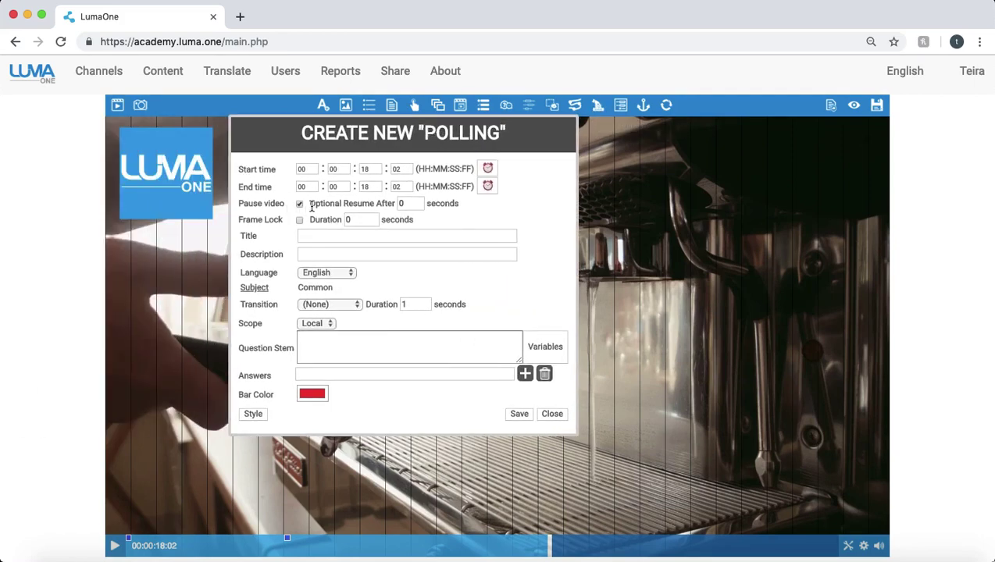
click(309, 234)
text(Do you like co)
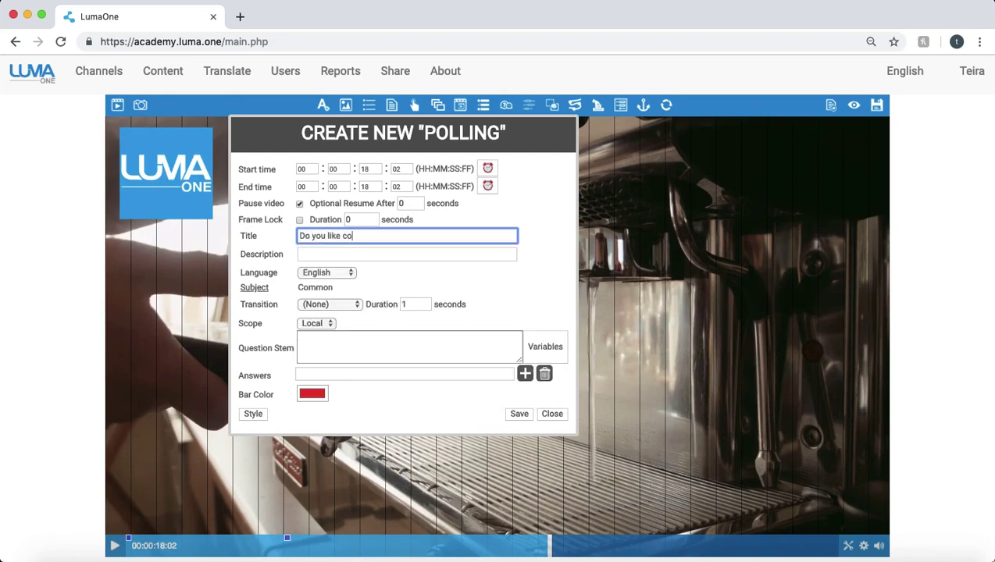
text(ffee?)
drag(378, 235, 182, 222)
key(ctrl+c)
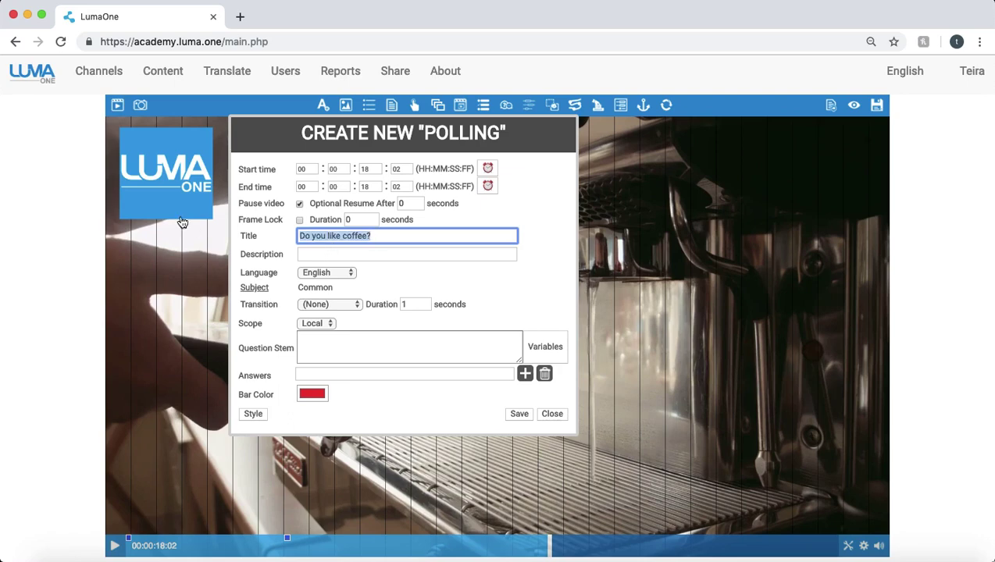
click(316, 342)
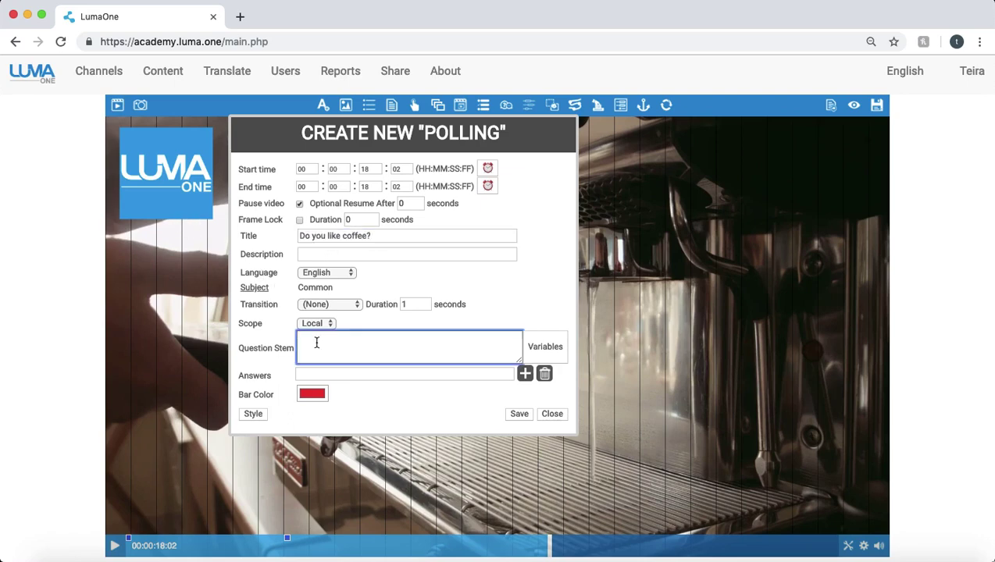
key(ctrl+v)
Insert the First Name variable so the question reads '<first_name>, do you like coffee?'
click(546, 349)
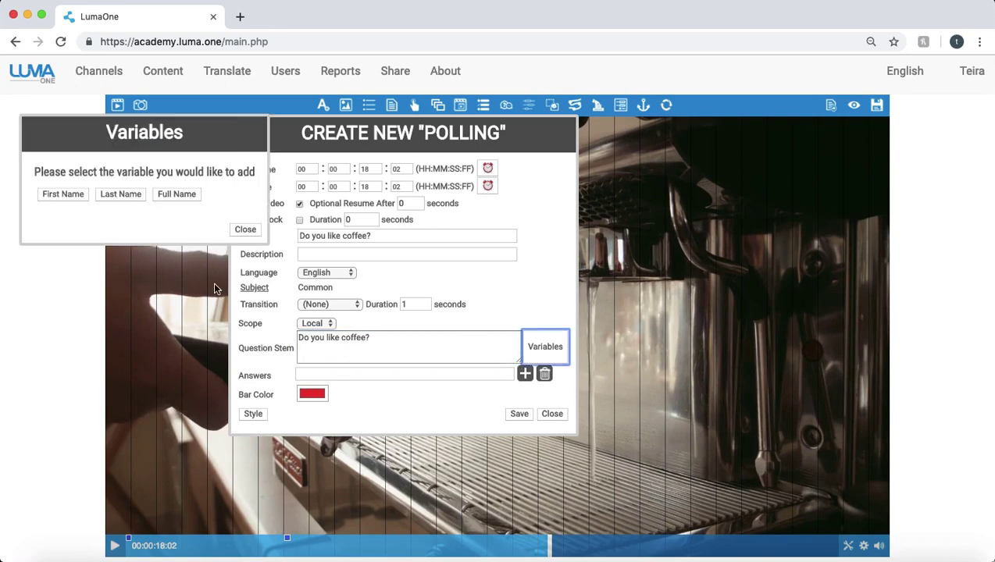
click(66, 199)
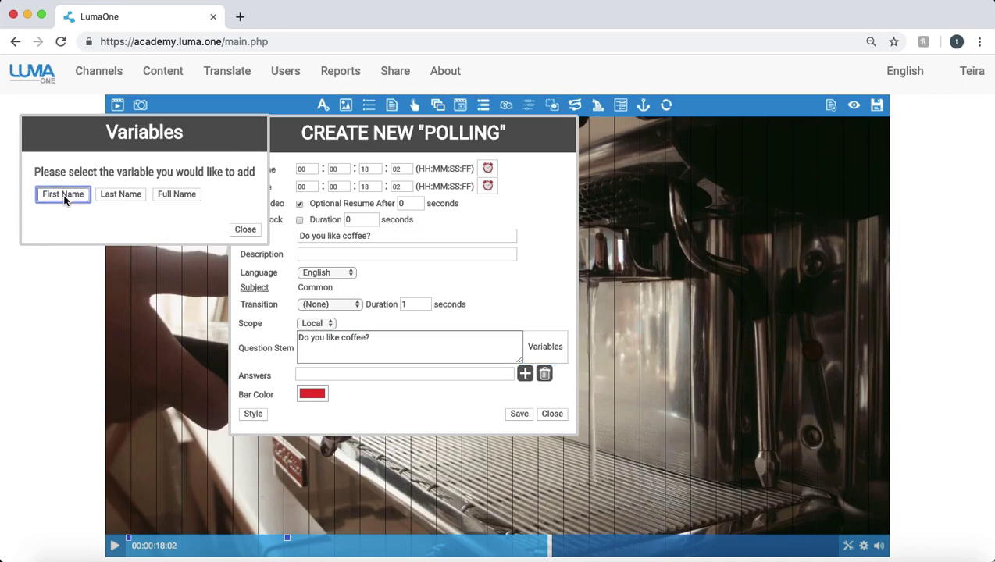
click(349, 337)
key(BackSpace)
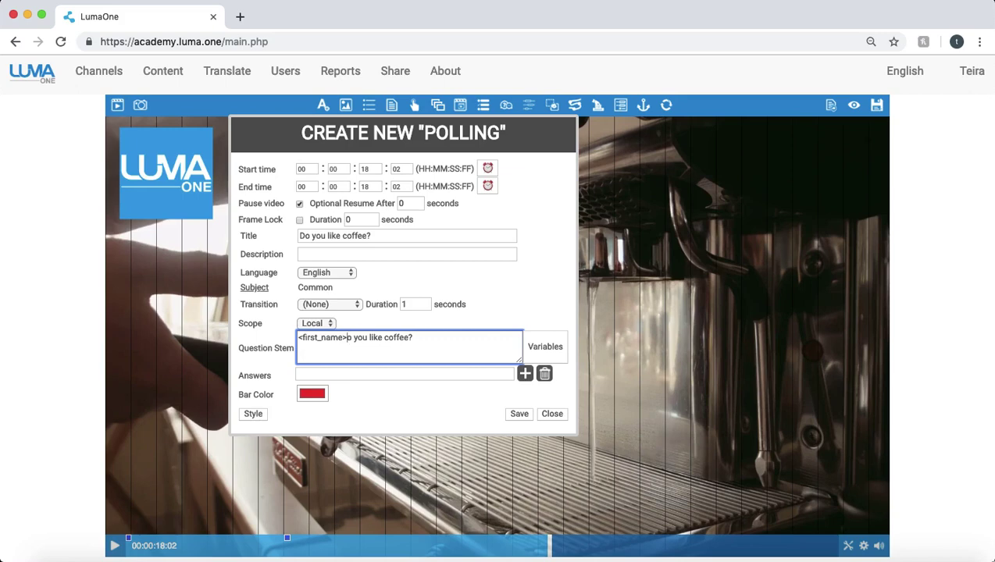
text(, d)
Enter Yes as the first answer and add a second answer row
click(343, 376)
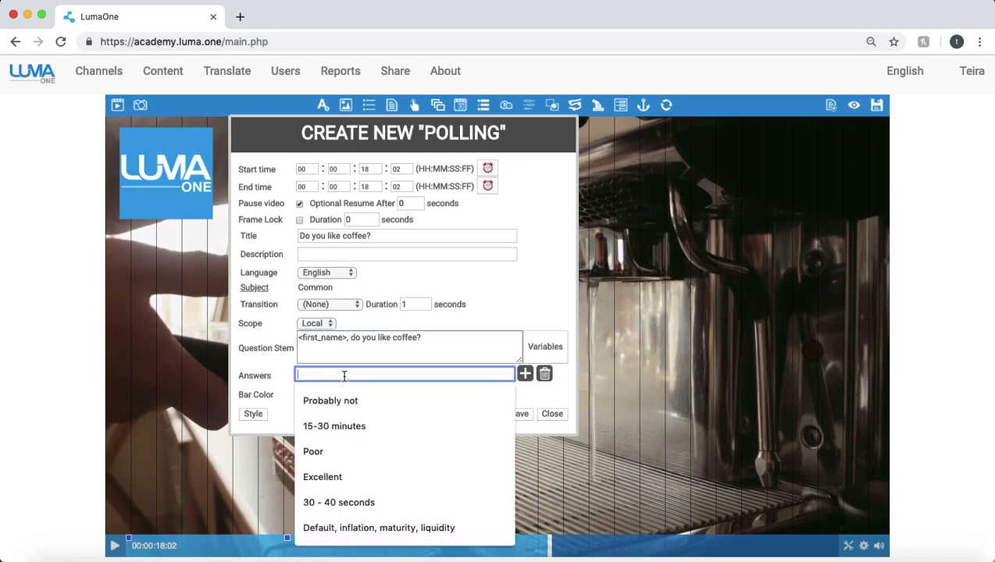
text(Yes)
click(525, 374)
click(351, 394)
Enter No as the second answer and change the answer bar colour to Blueberry blue
text(No)
click(278, 383)
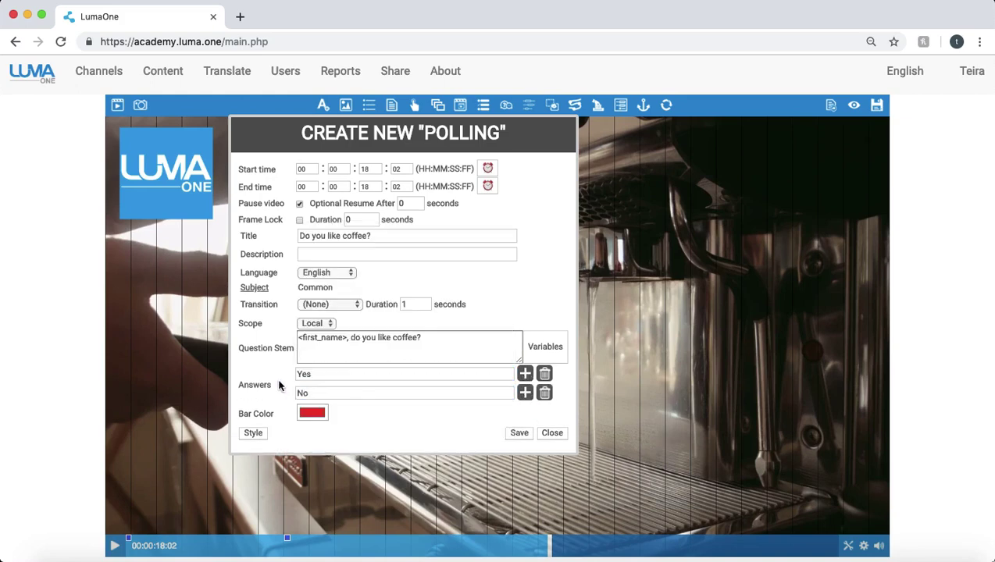
click(315, 414)
click(764, 316)
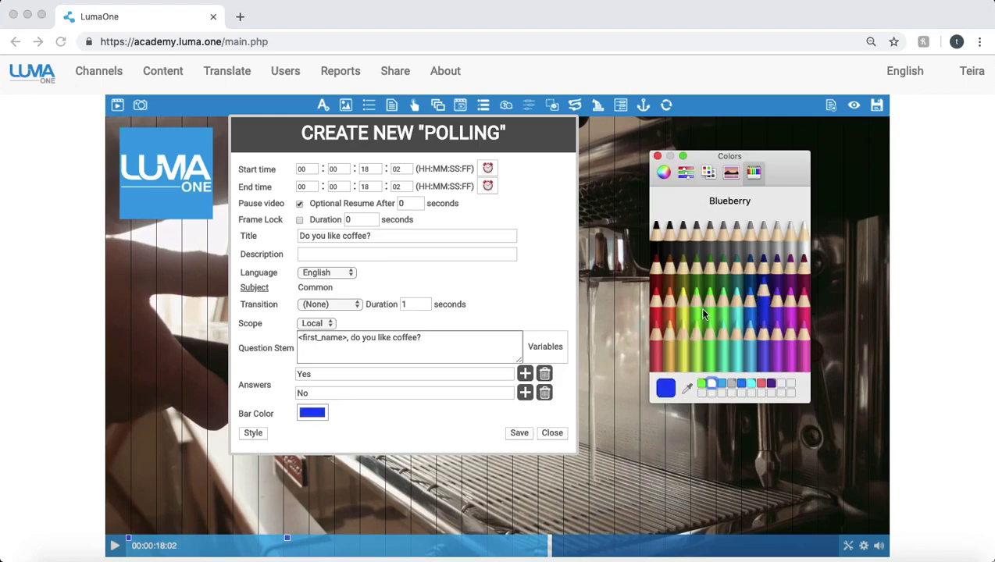
click(657, 157)
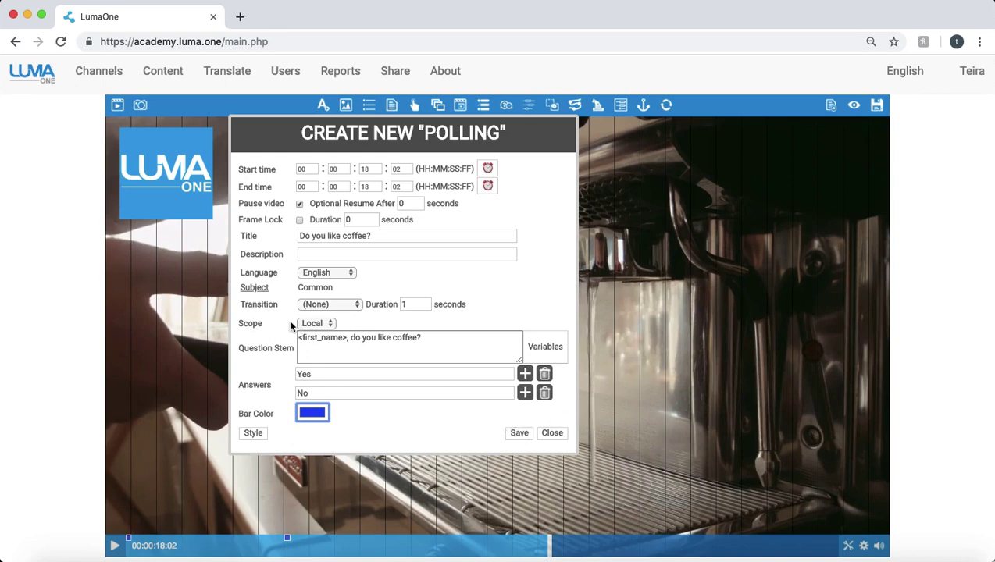
click(315, 325)
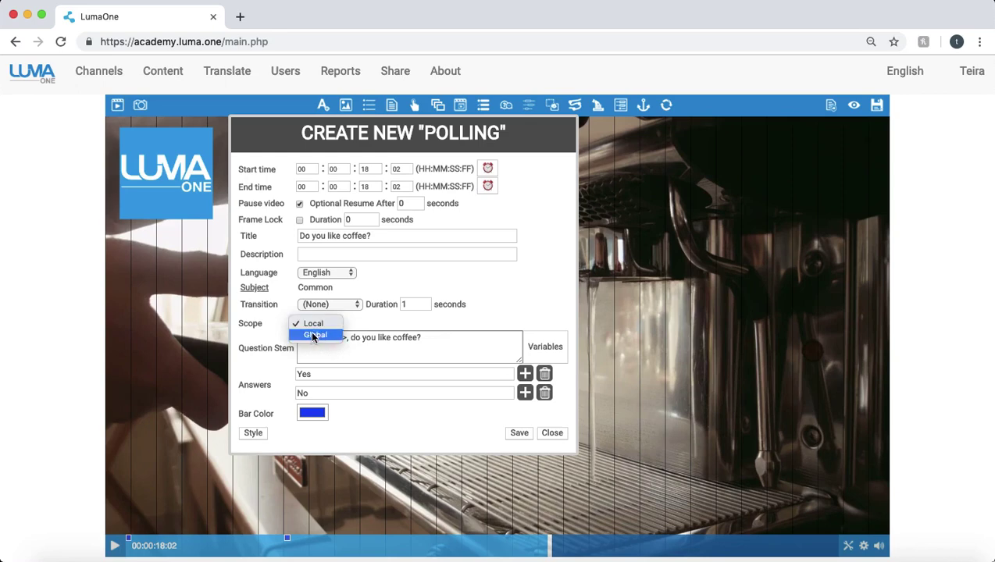
Keep the scope Local, save and close the poll, and move it to the video's centre
click(370, 328)
click(515, 432)
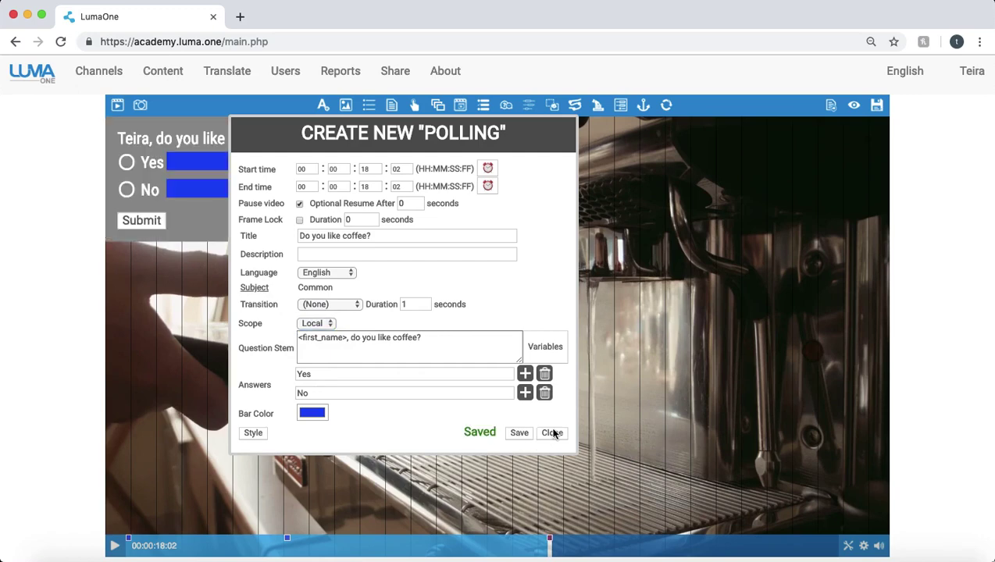
click(552, 433)
drag(273, 172, 523, 350)
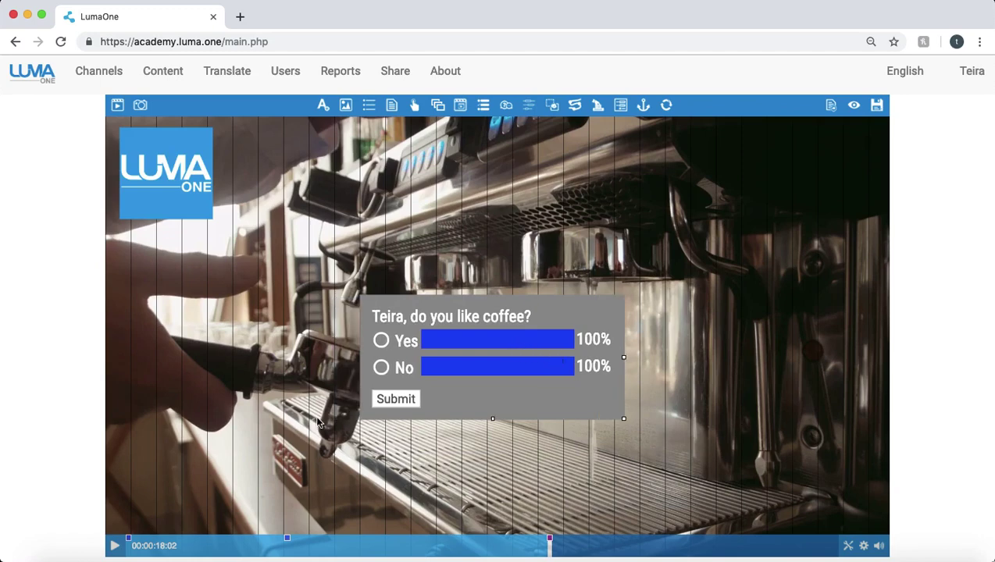